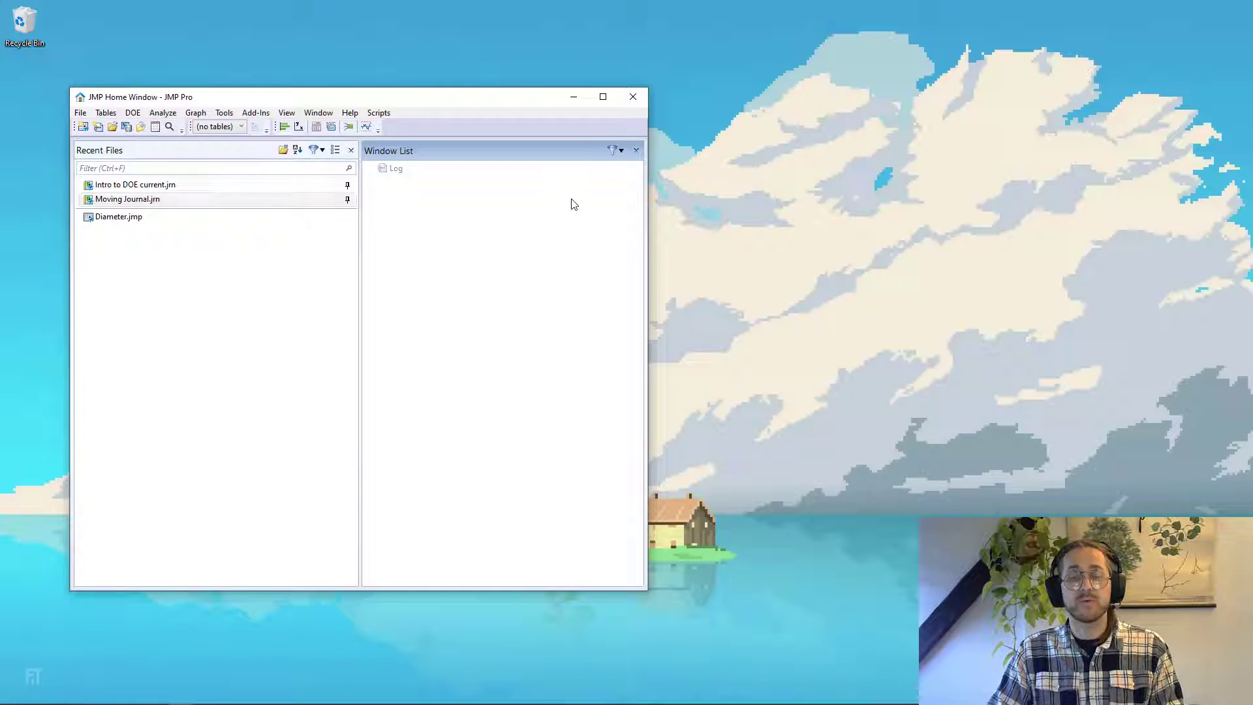
Open the Help menu in the JMP Home Window to reach the sample data.
click(350, 113)
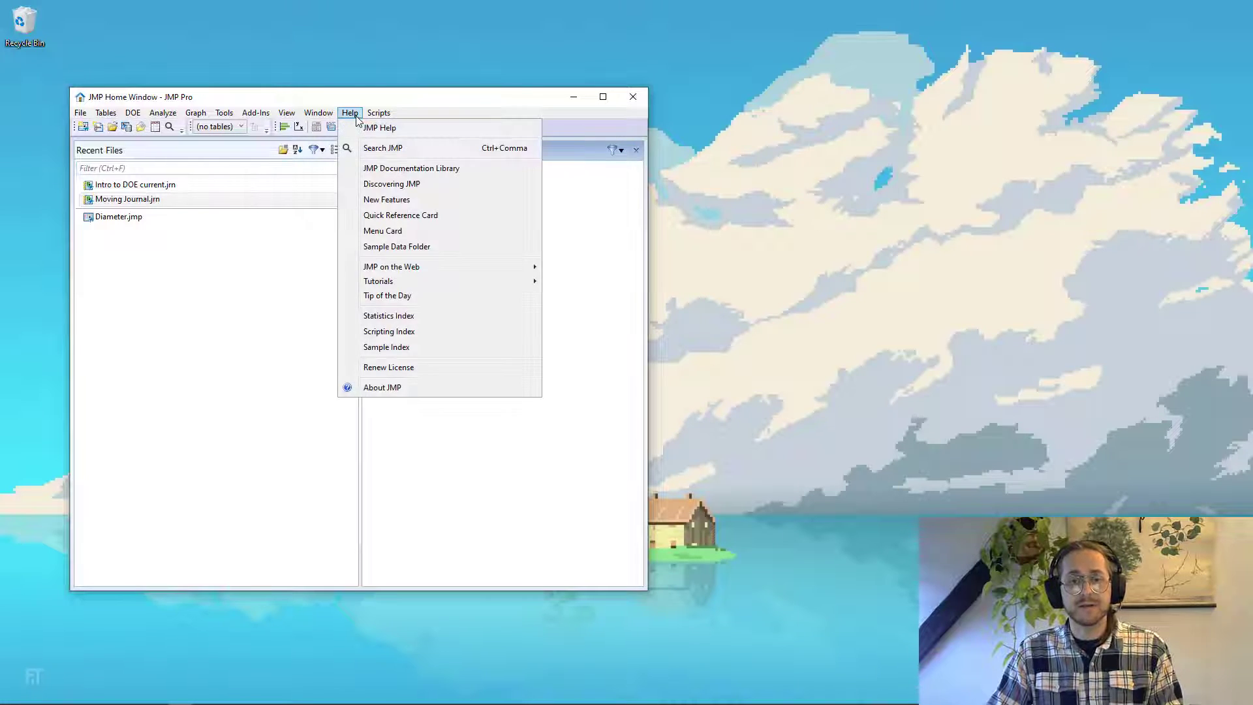
Open JMP's sample Data folder in File Explorer and search it for 'diamter'.
click(434, 248)
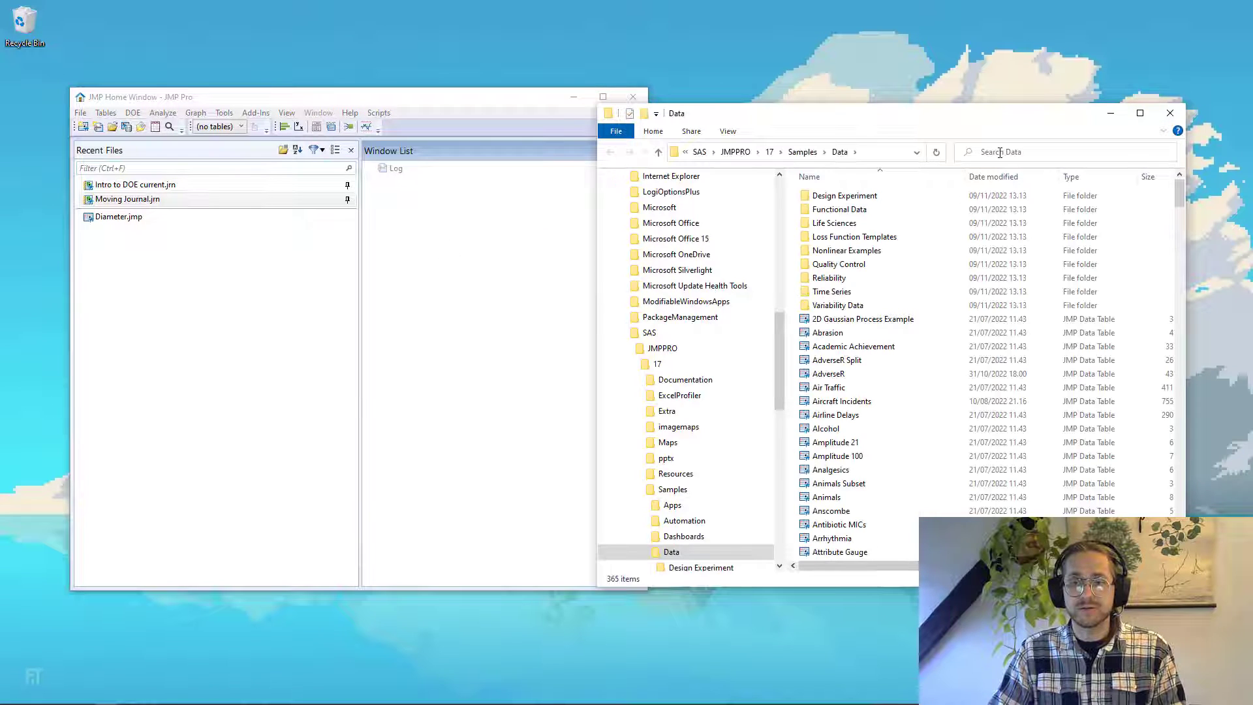
click(1000, 153)
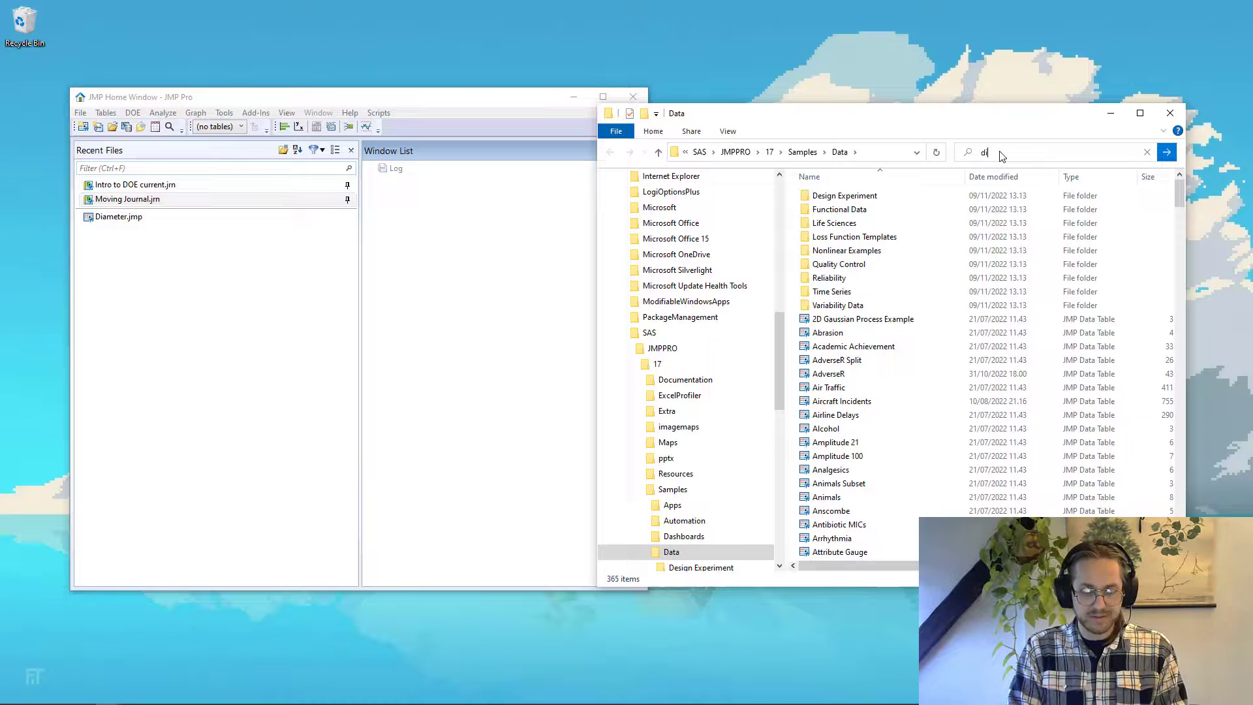
text(diamte)
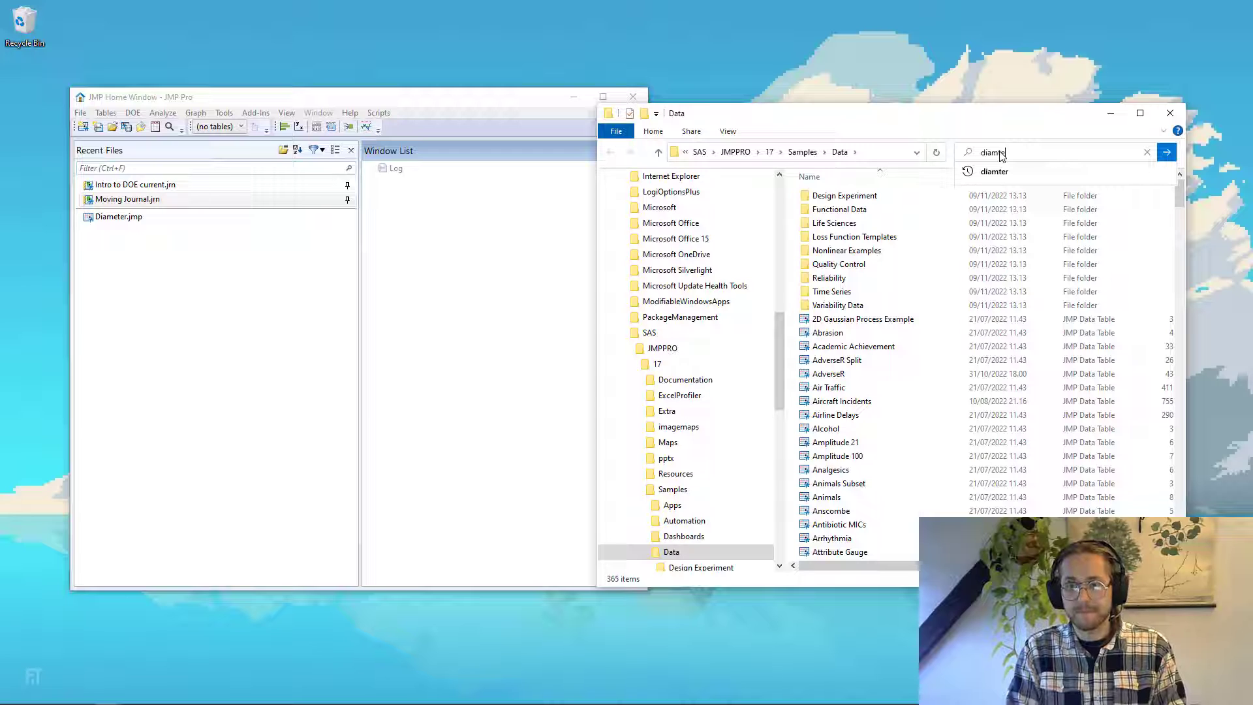
text(r)
key(Return)
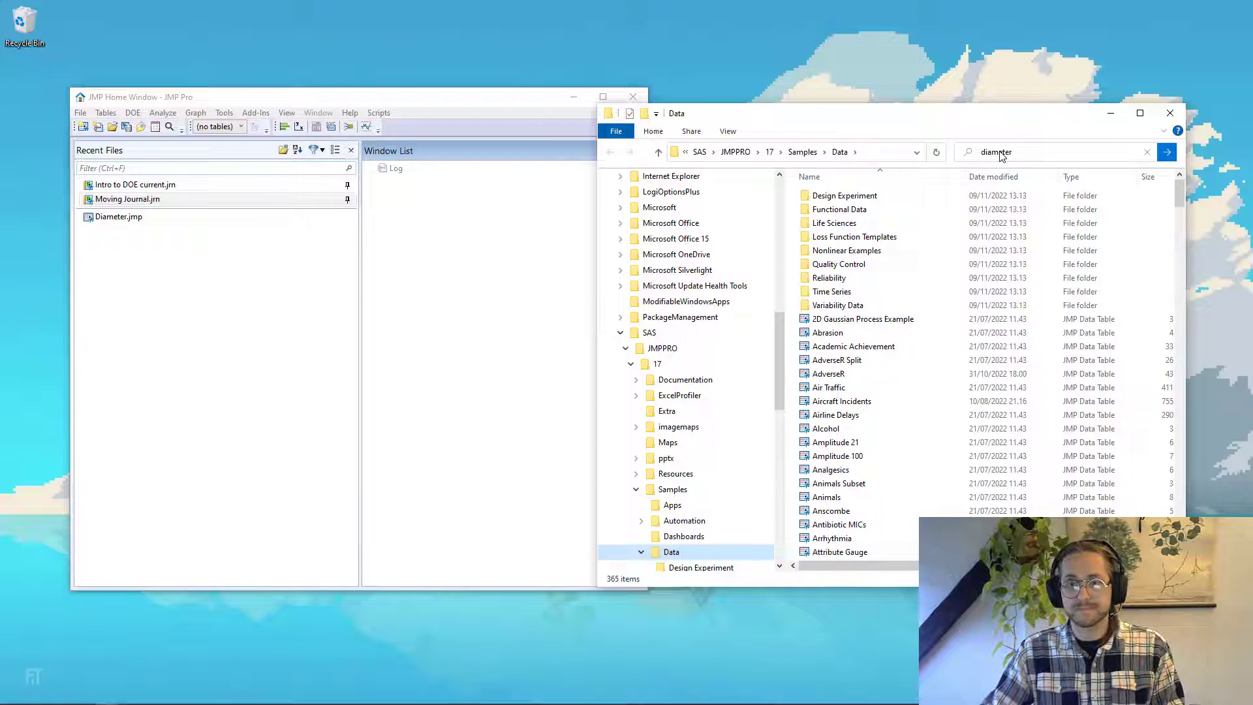
Open the Diameter table in JMP, clear all row states, and select the DIAMETER column.
drag(873, 199, 540, 261)
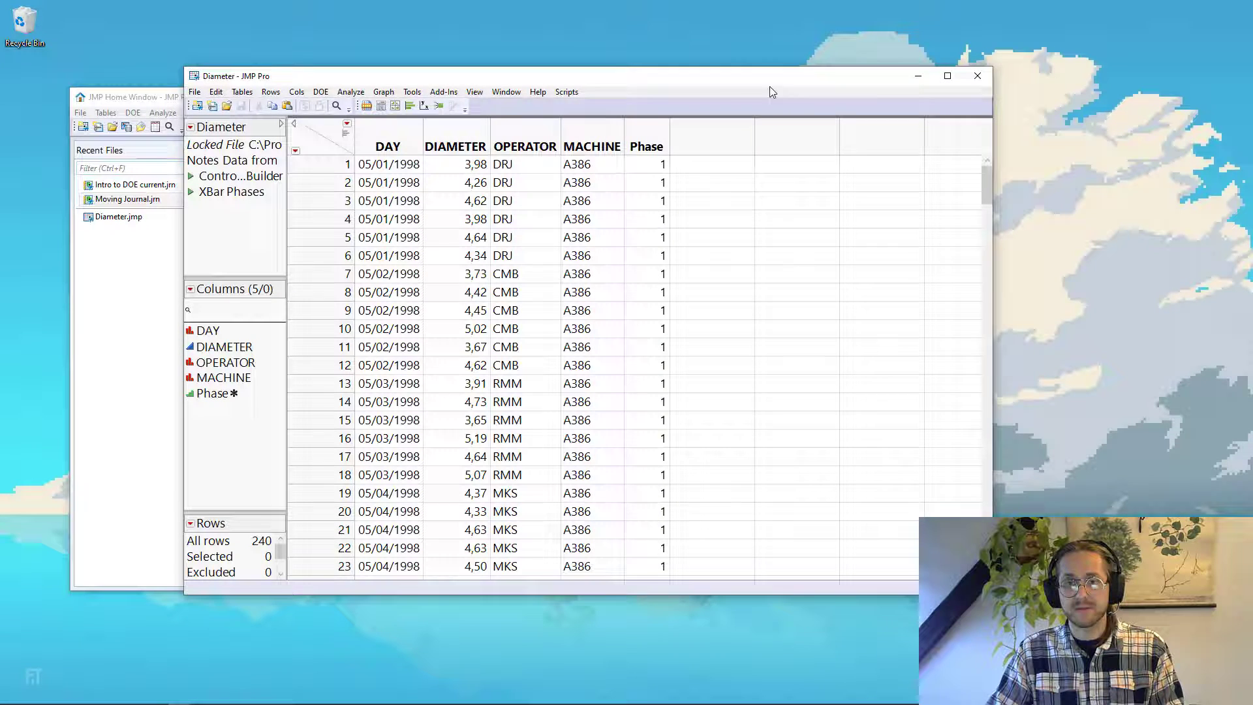
drag(769, 86, 748, 60)
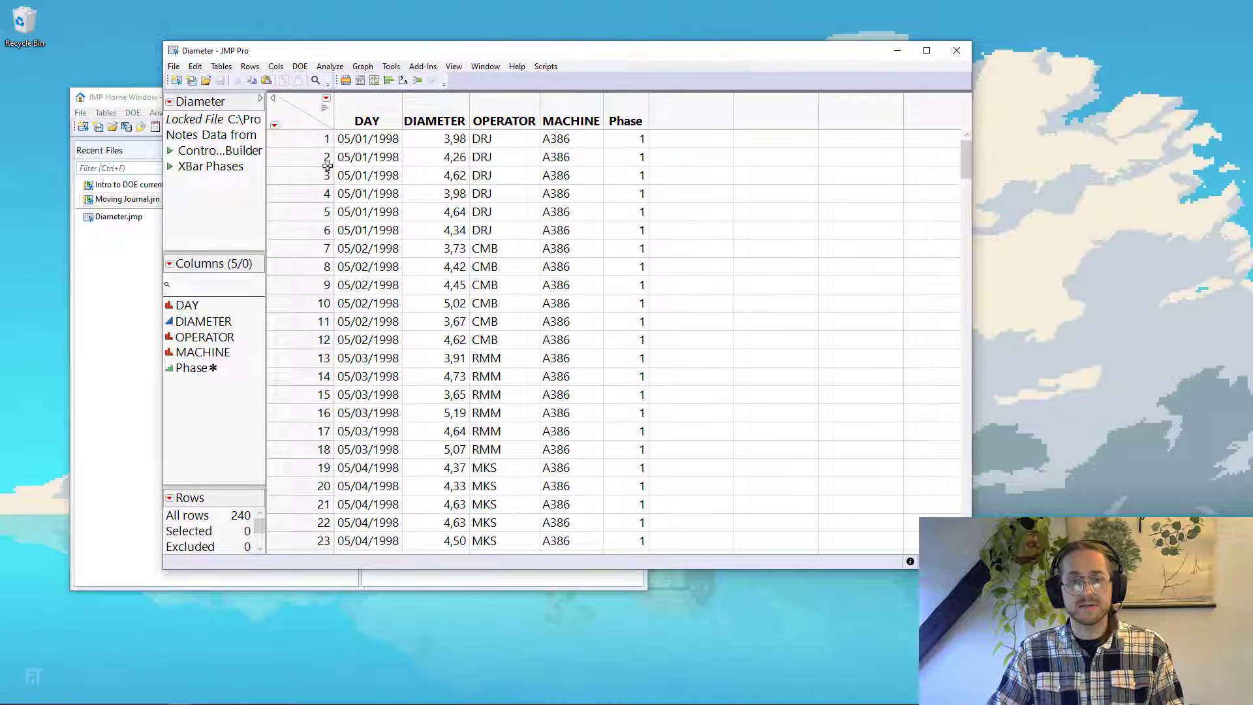
click(274, 126)
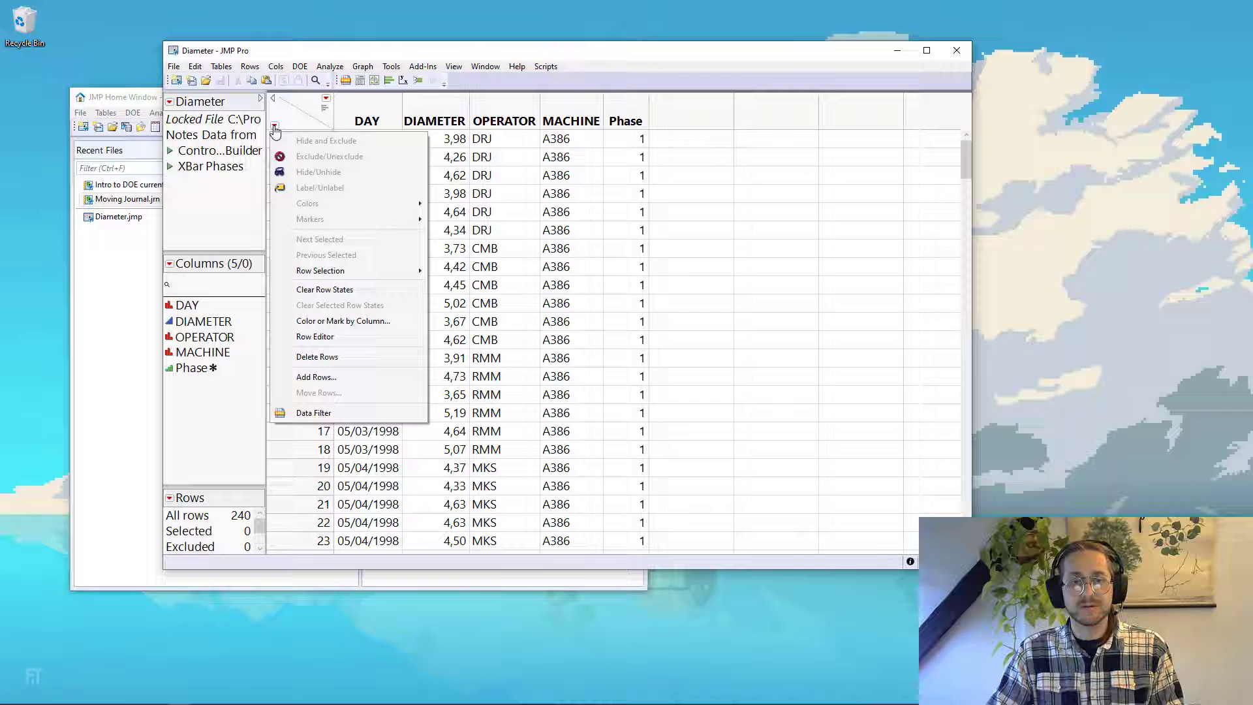
click(351, 290)
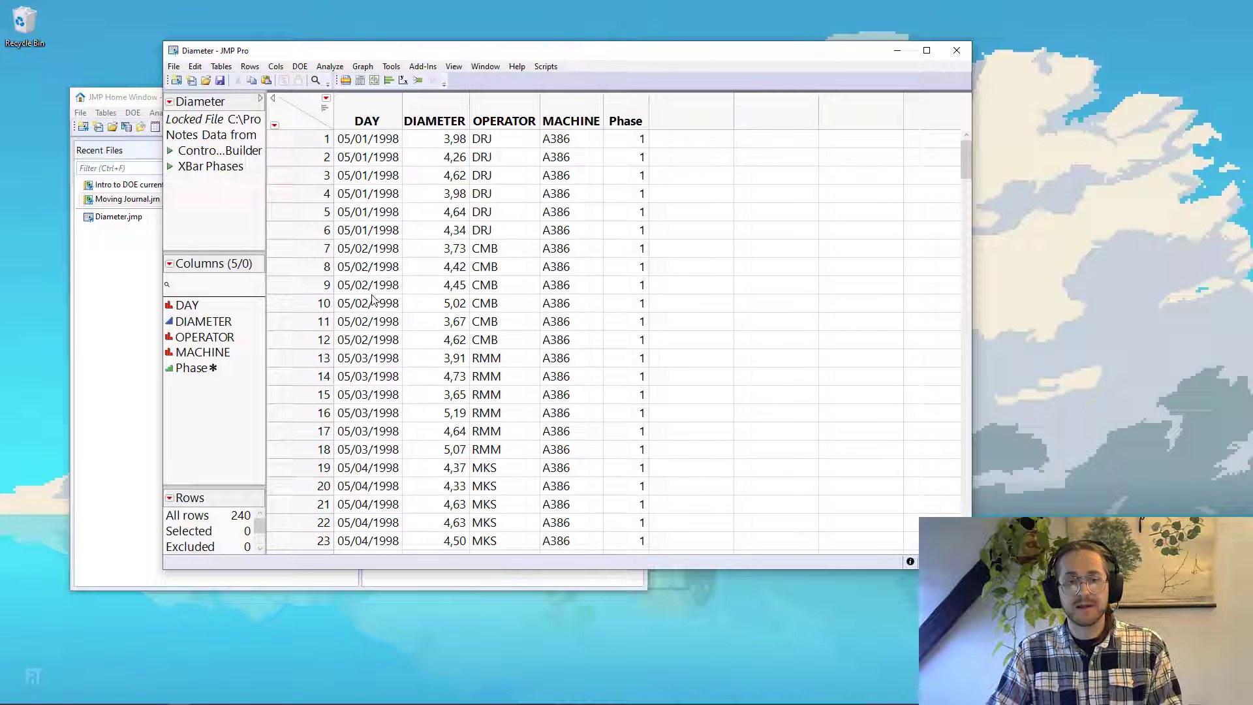
click(216, 322)
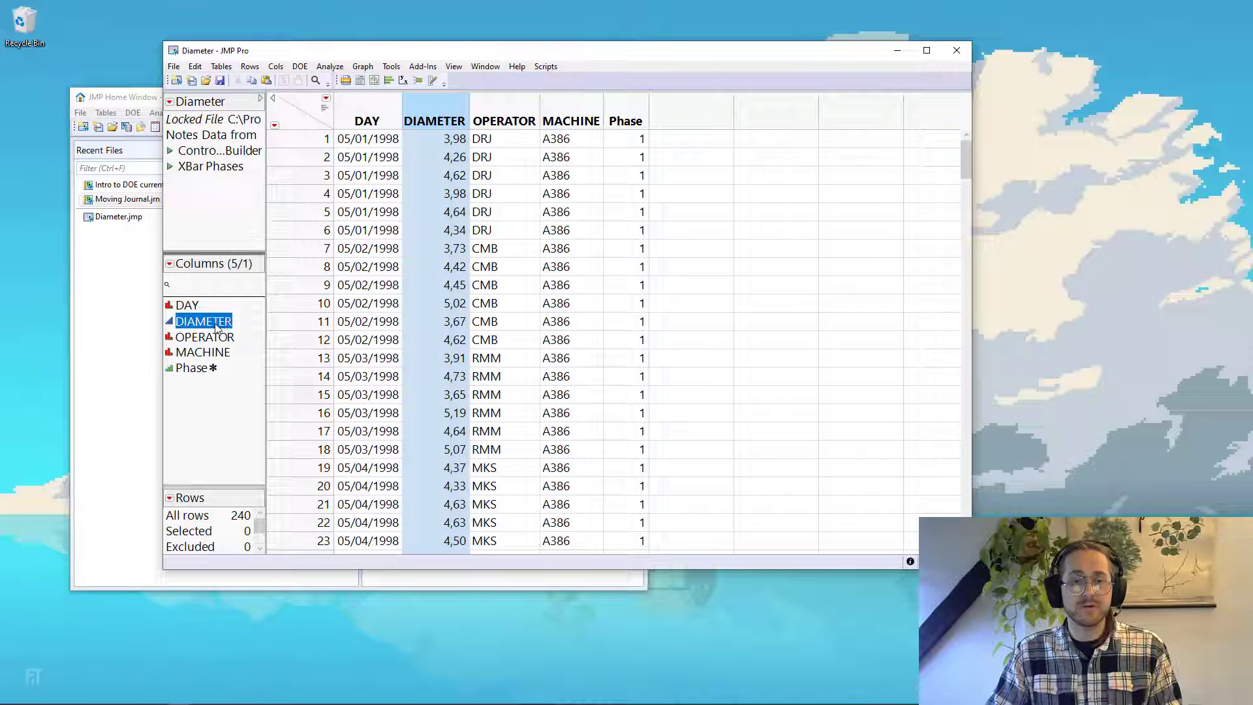
Give DIAMETER spec limits of 2 lower, 4 target, 6 upper, shown as graph reference lines.
right_click(198, 327)
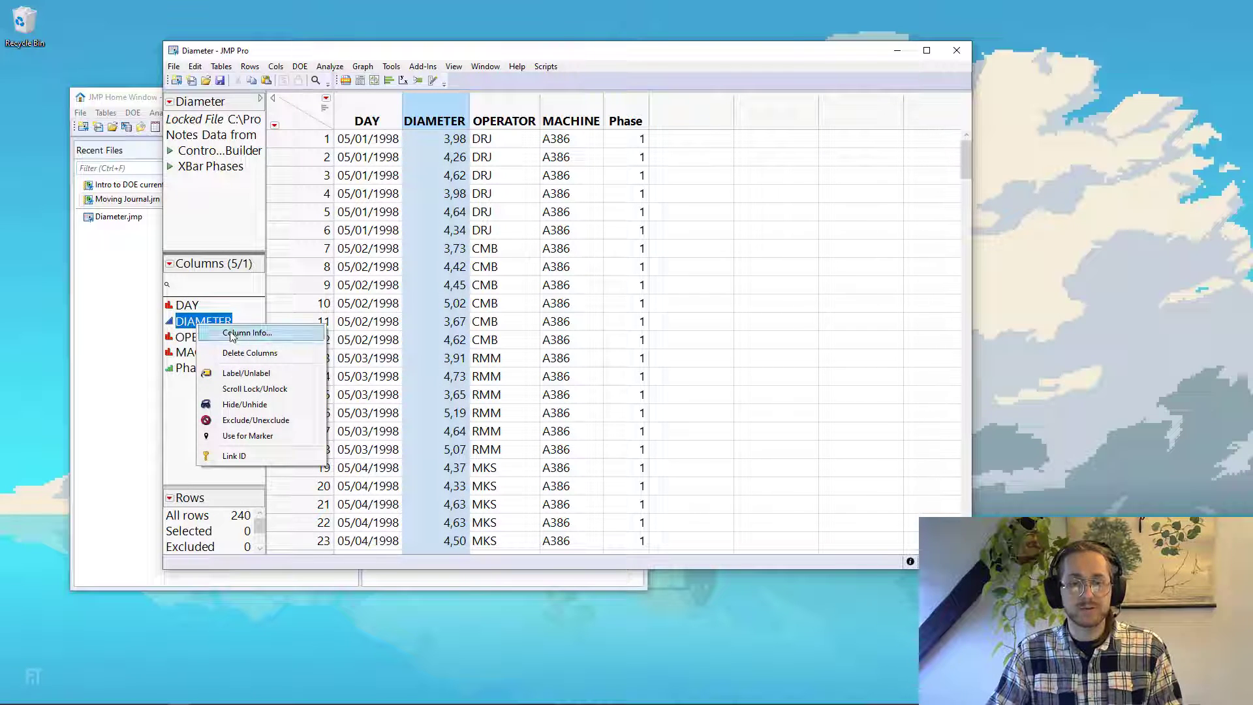
click(233, 334)
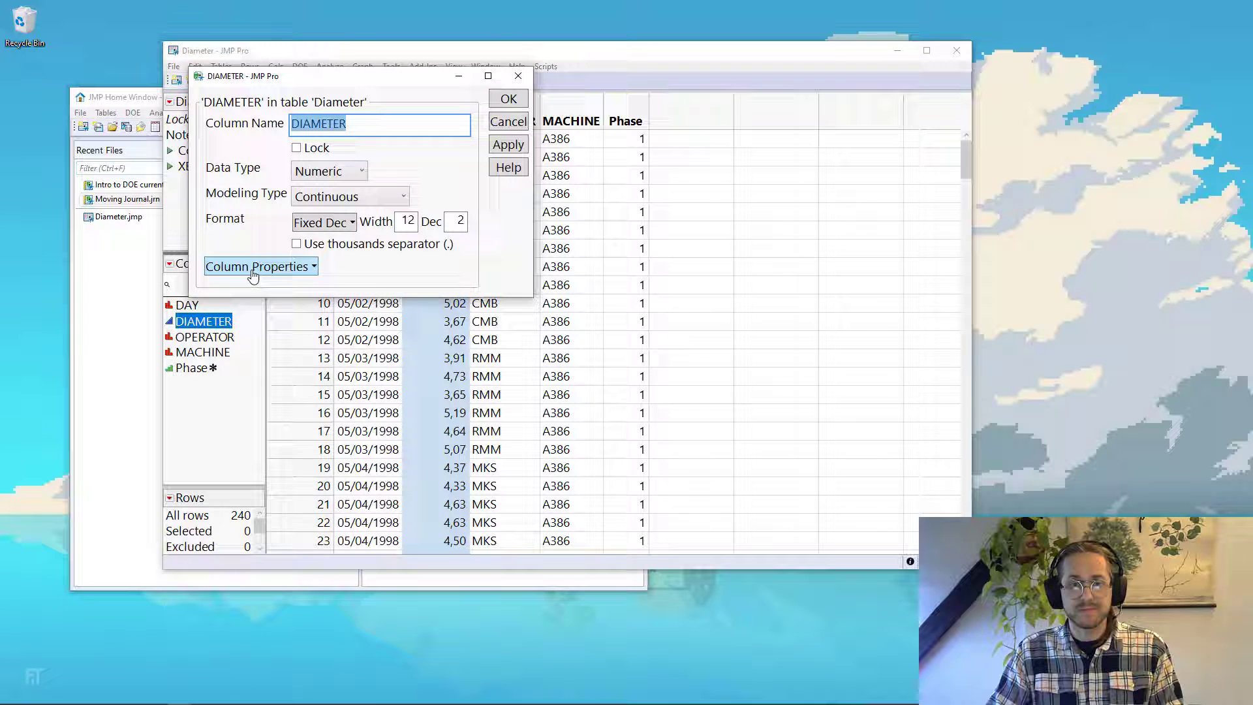
click(254, 274)
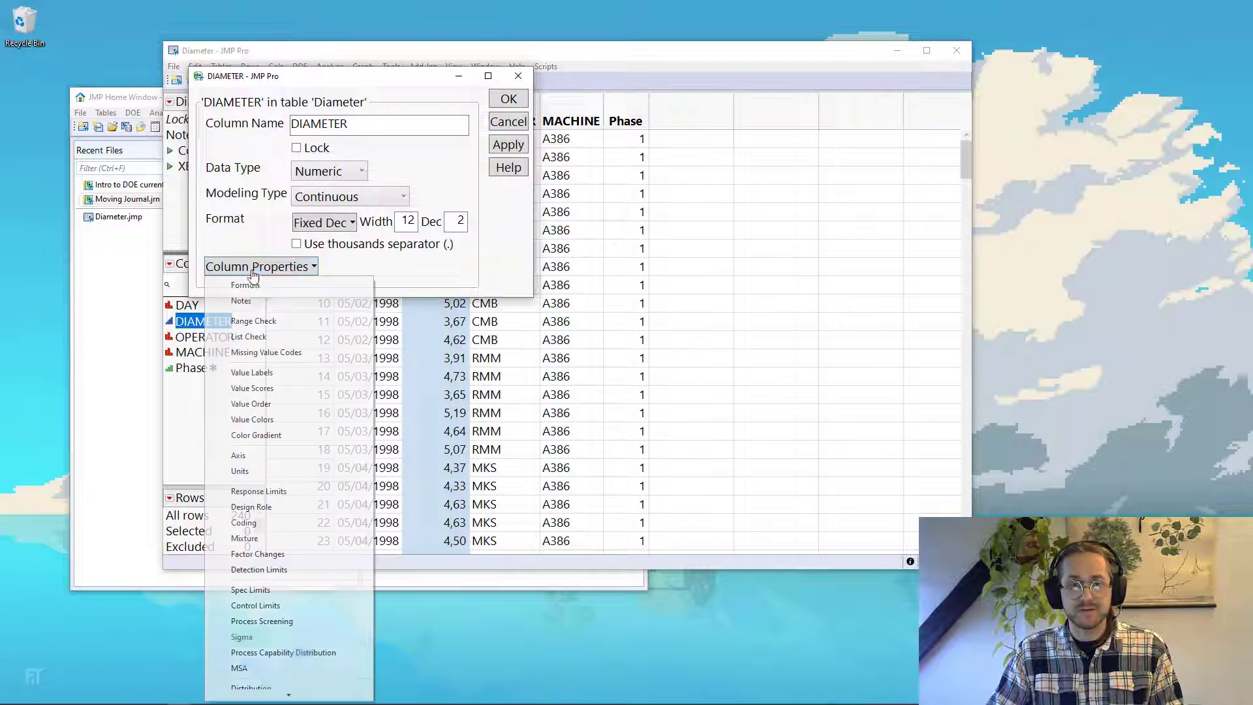
click(285, 591)
click(482, 446)
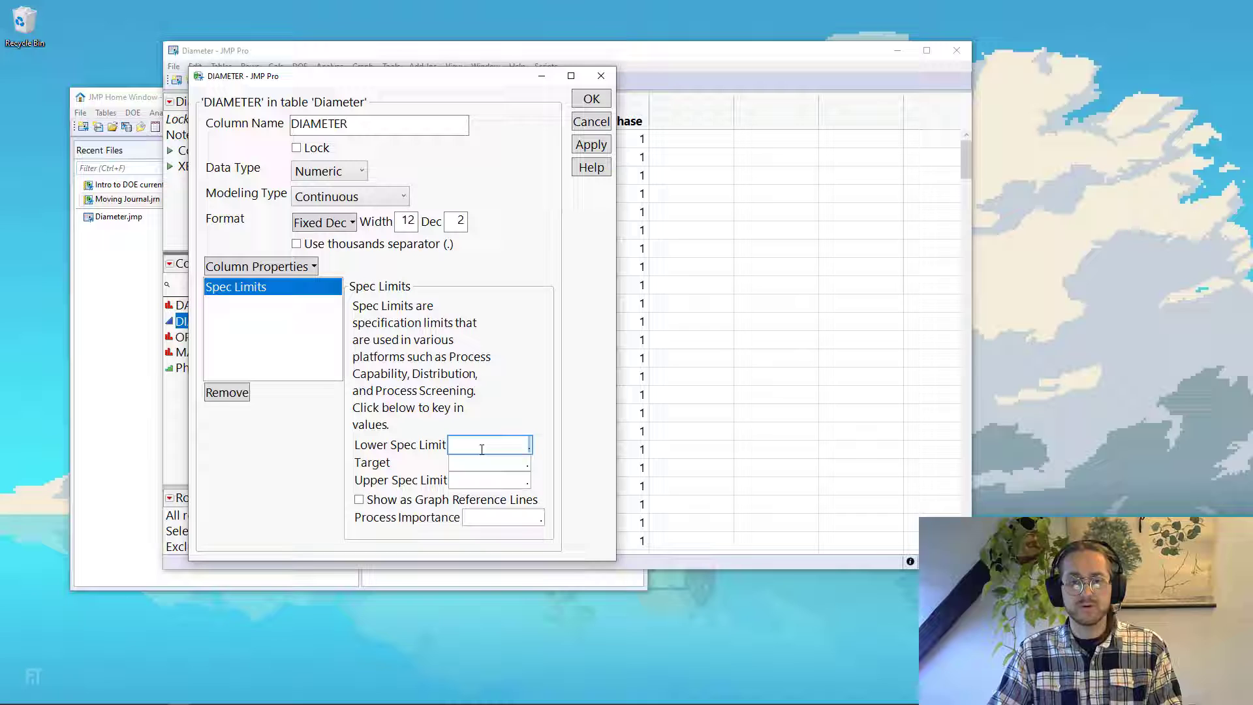
text(2)
key(Tab)
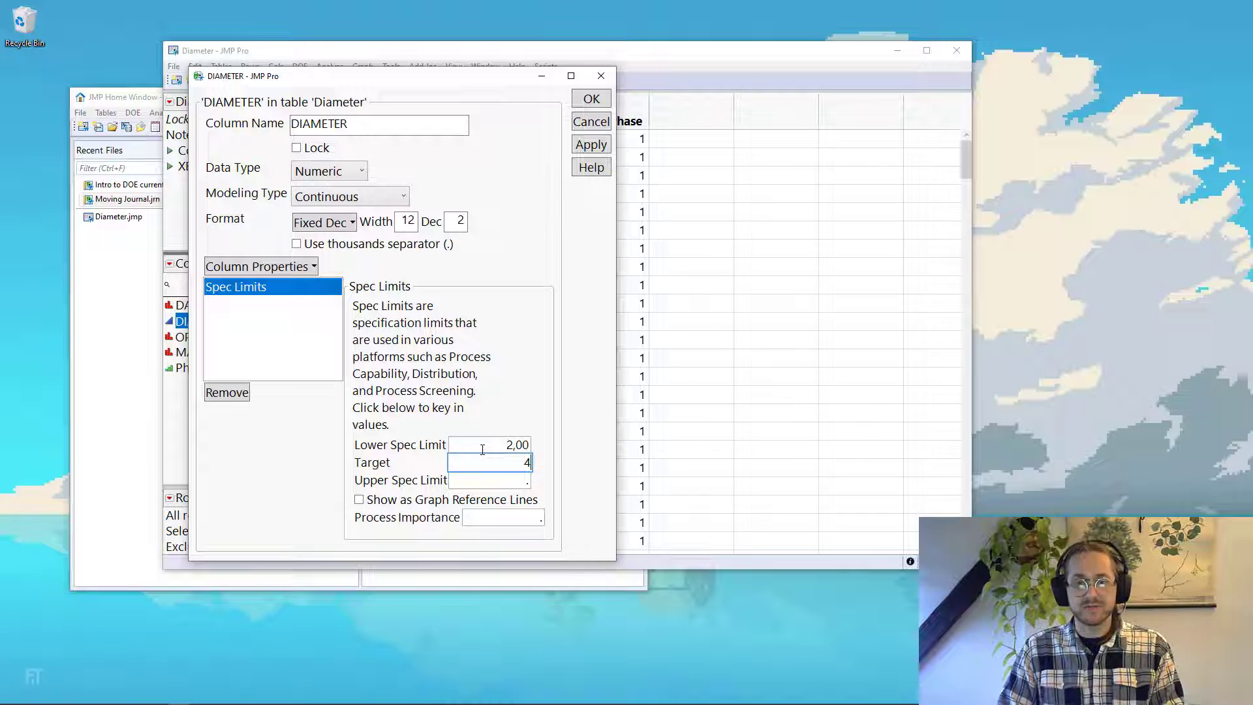
key(Tab)
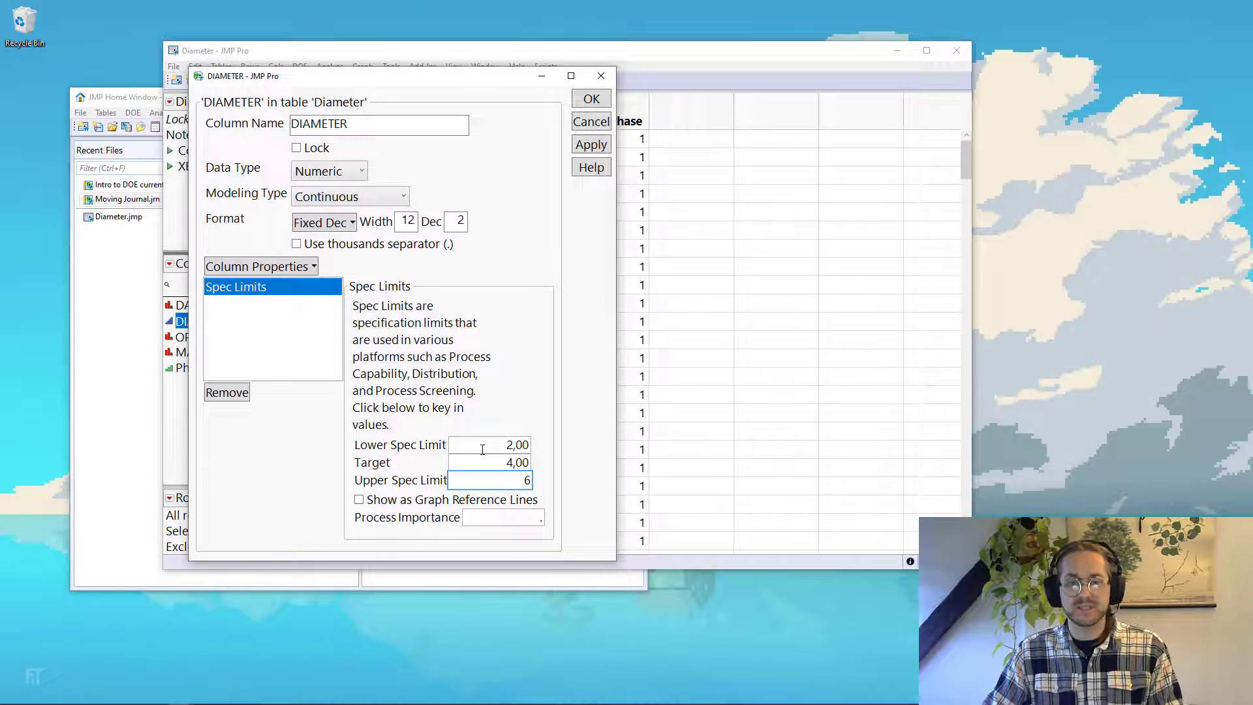
click(359, 500)
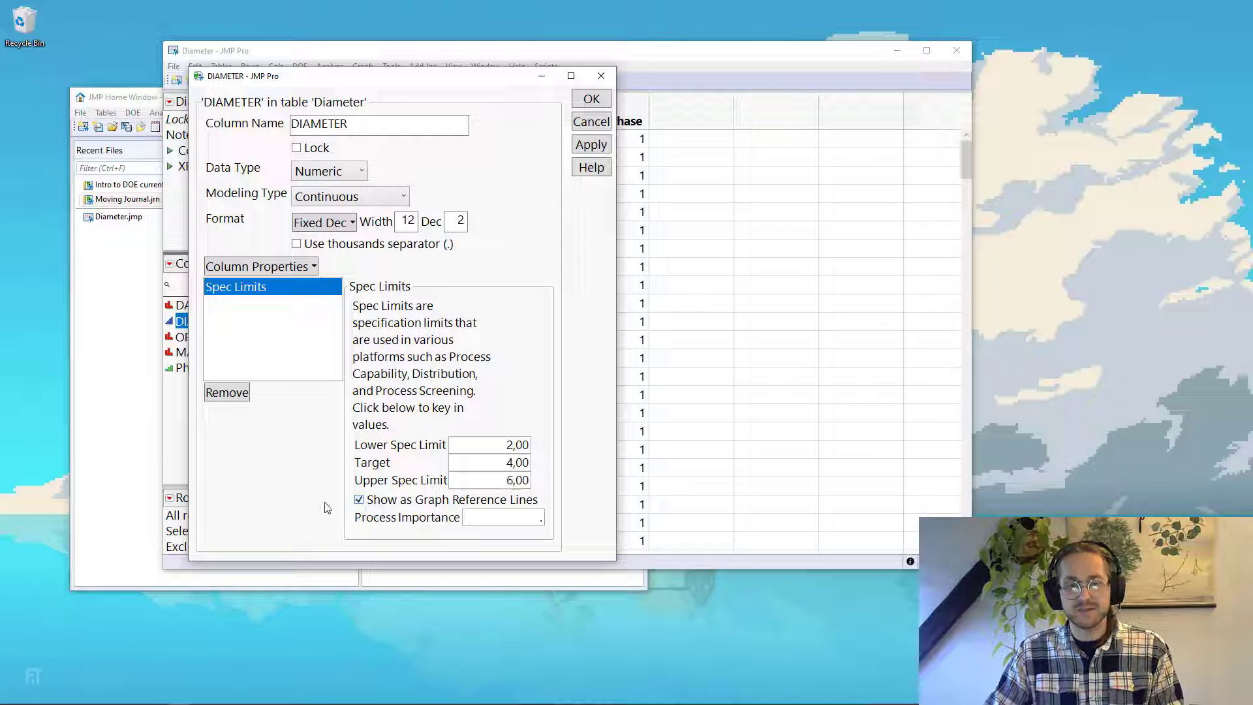
mouse_move(324, 503)
mouse_down()
mouse_move(437, 510)
mouse_move(560, 494)
mouse_move(522, 483)
mouse_move(349, 503)
mouse_up()
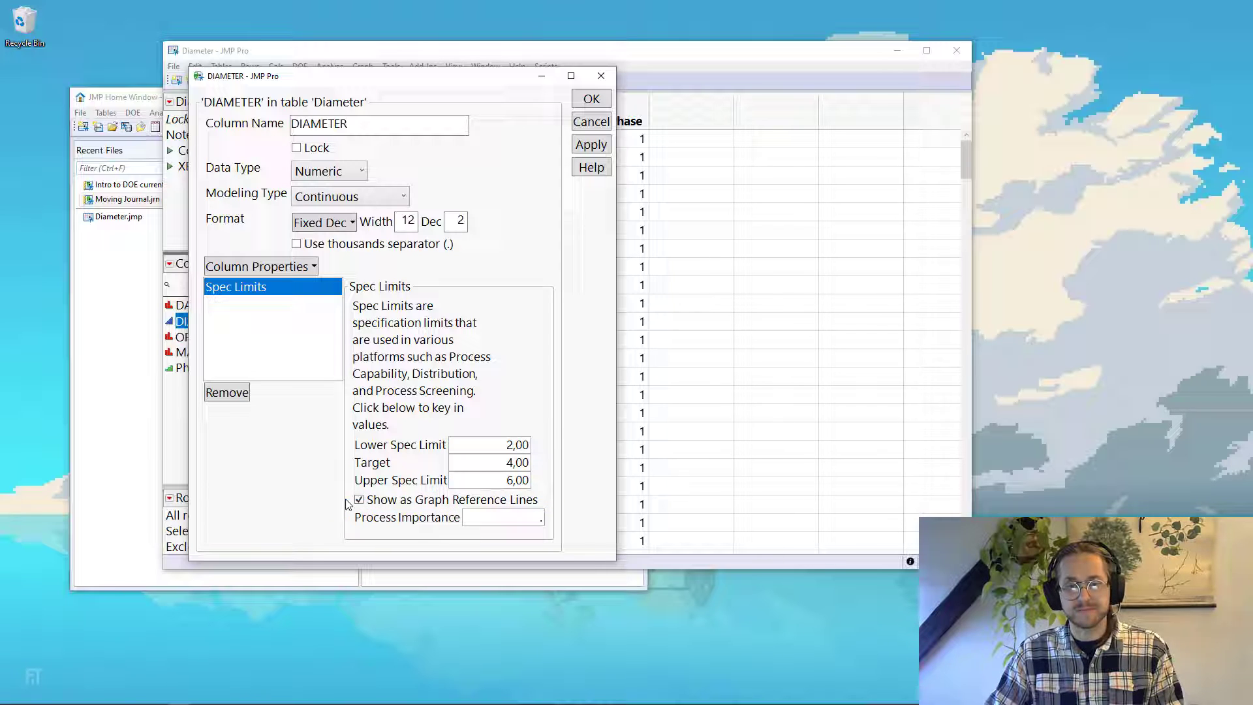
click(587, 103)
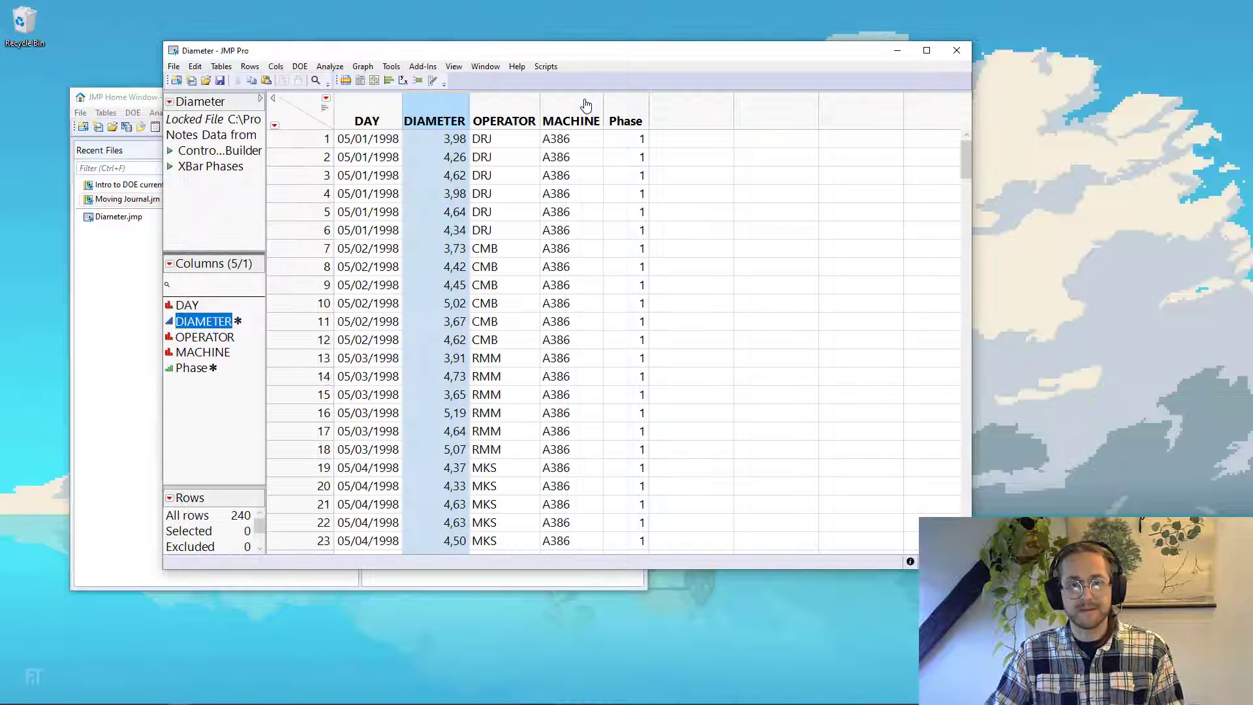
Build an Individual & Moving Range chart of DIAMETER in Control Chart Builder.
click(238, 321)
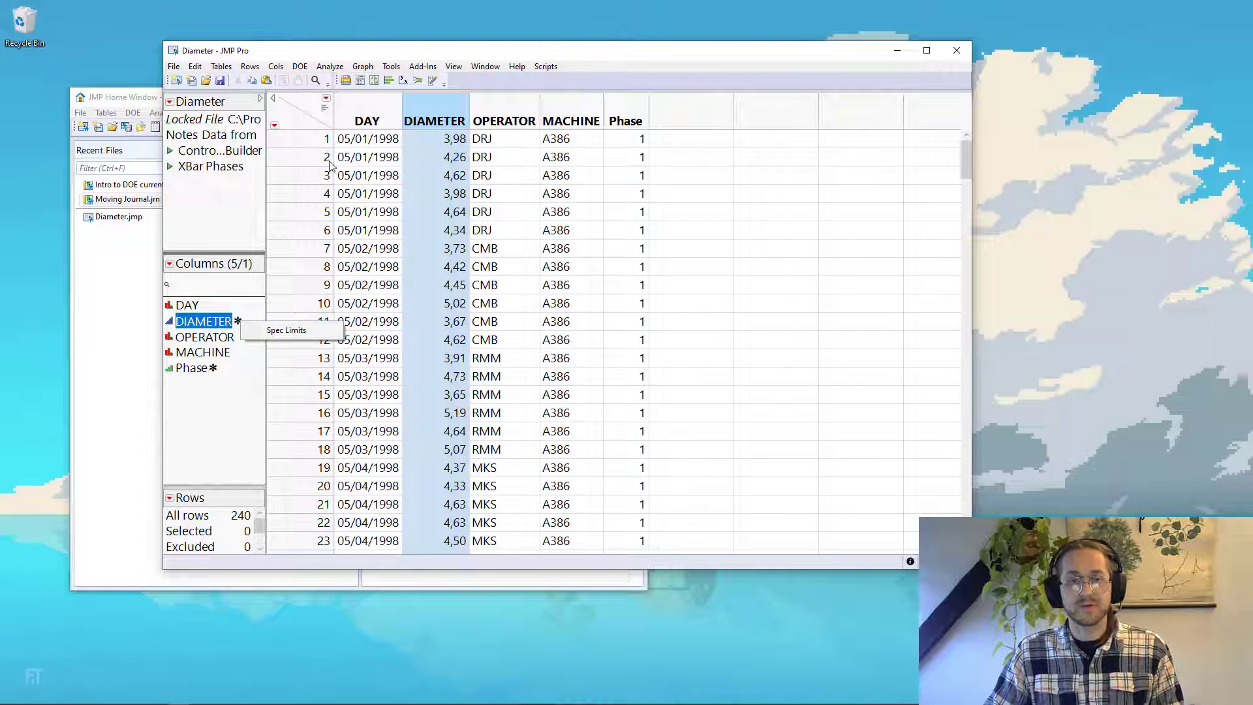
click(334, 68)
click(334, 67)
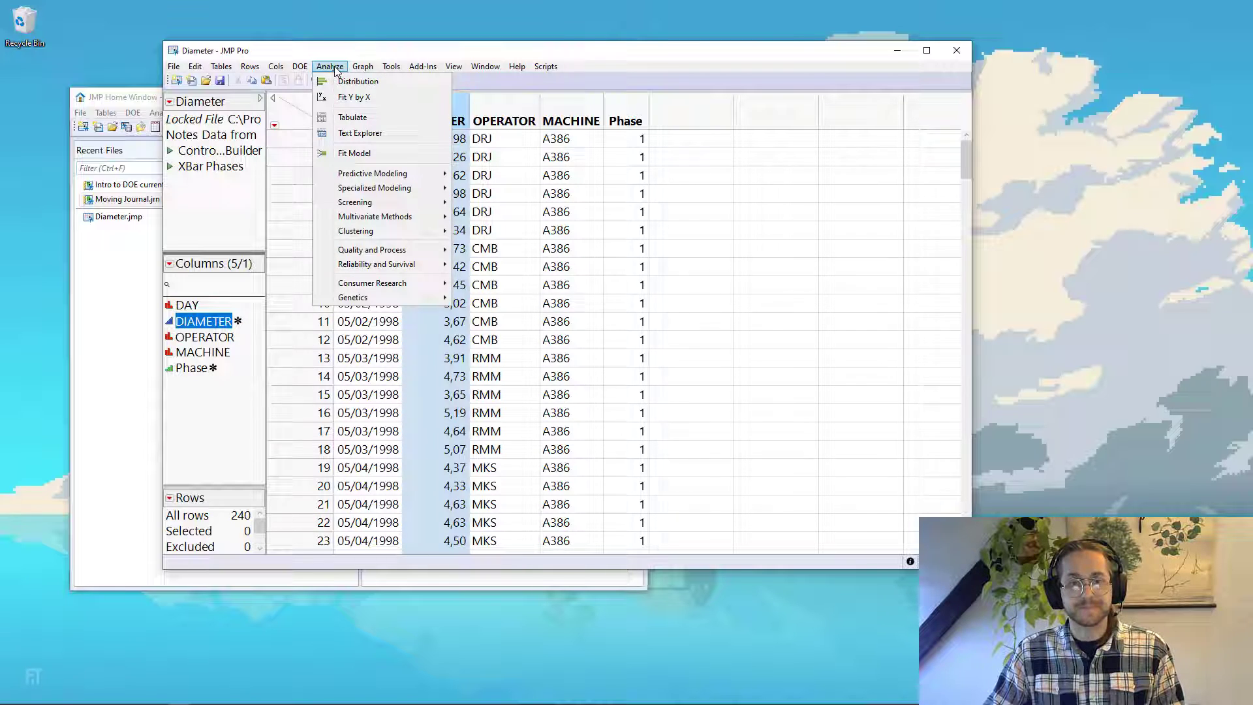
mouse_move(402, 252)
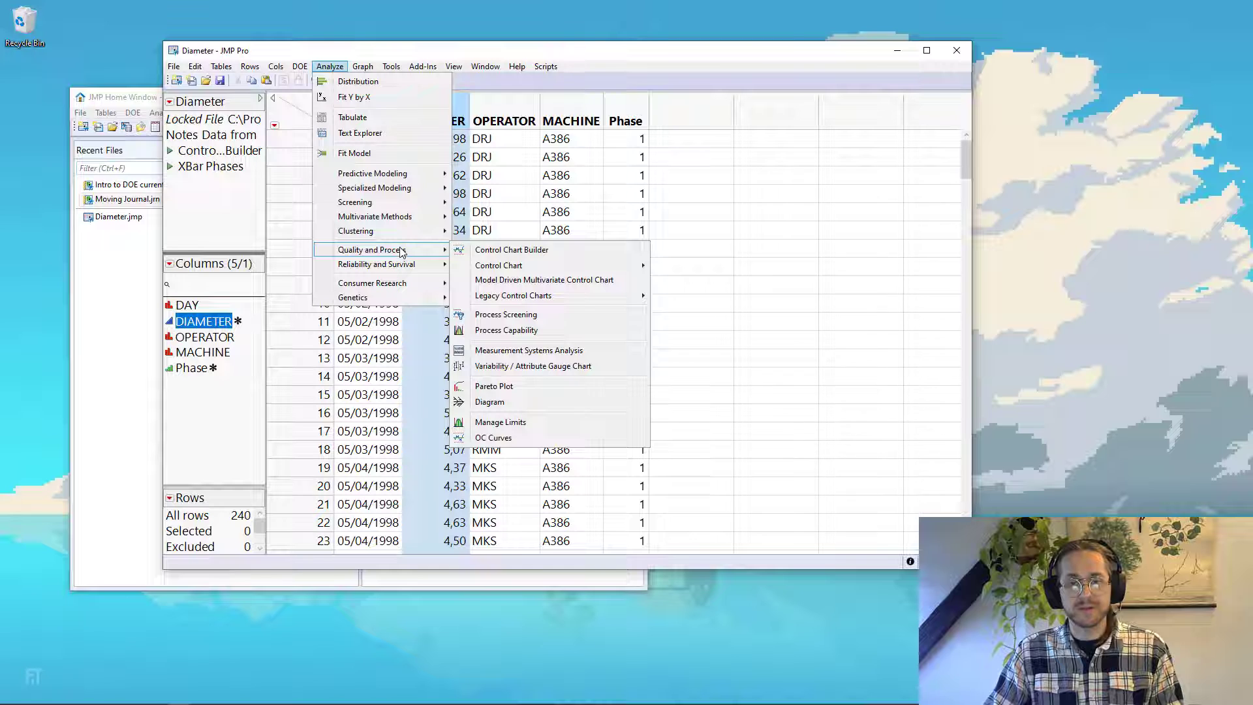
click(506, 255)
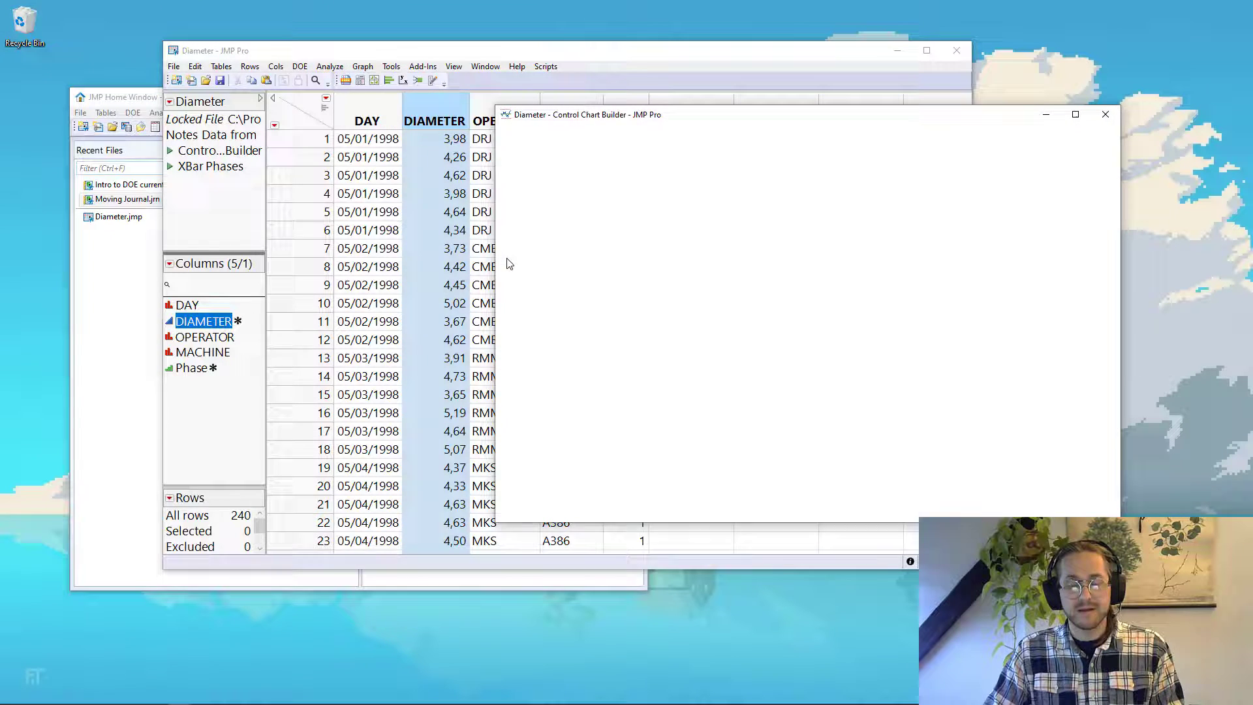
drag(695, 113, 235, 61)
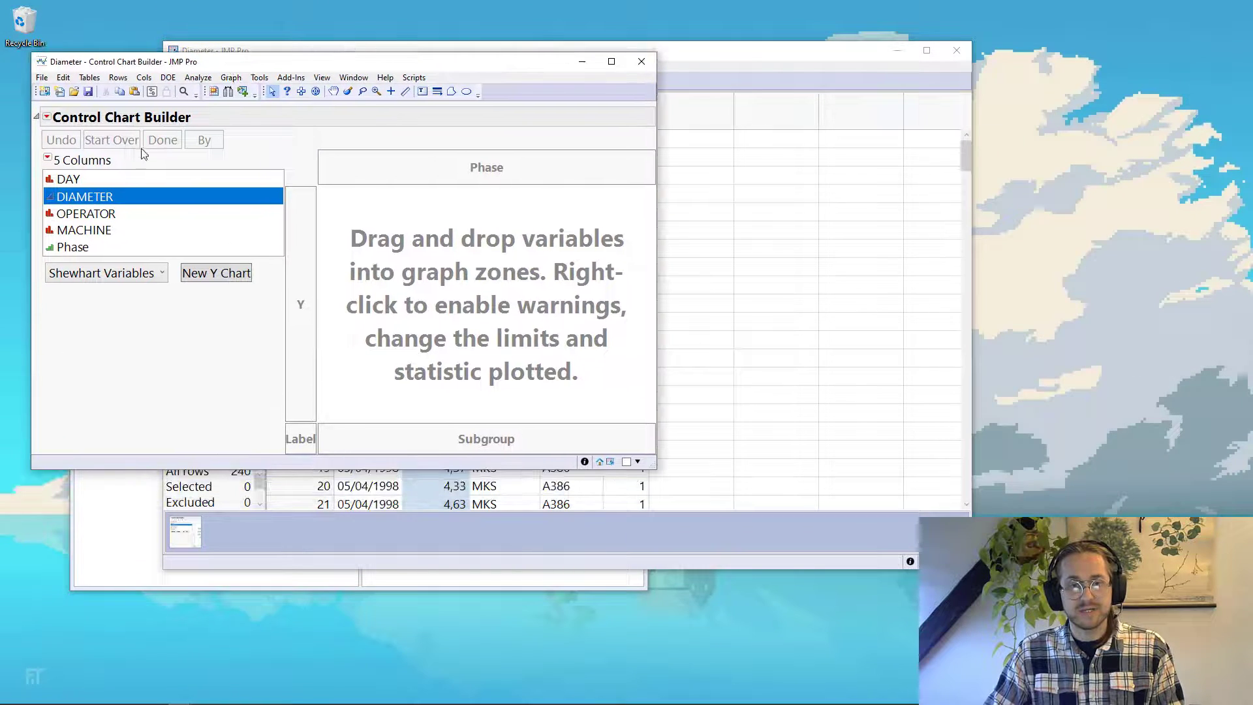
drag(98, 201, 299, 235)
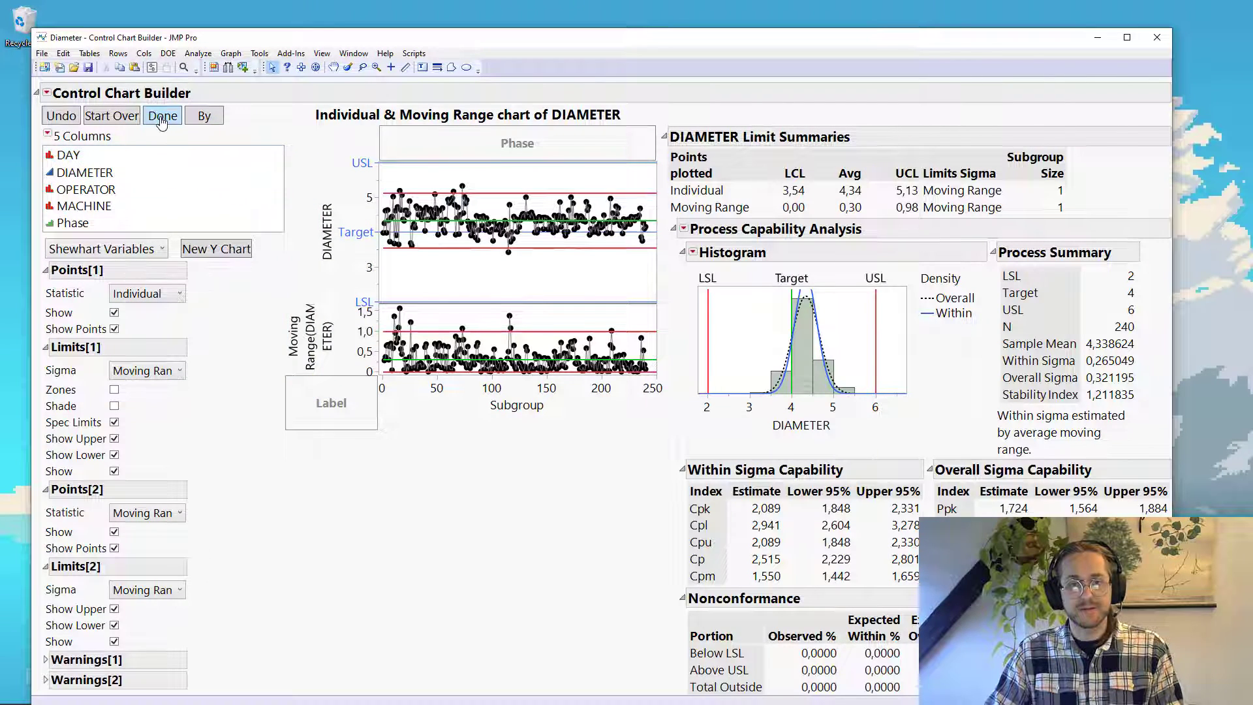
Hide the builder controls, enlarge the I-MR charts, and collapse Process Capability Analysis.
click(162, 116)
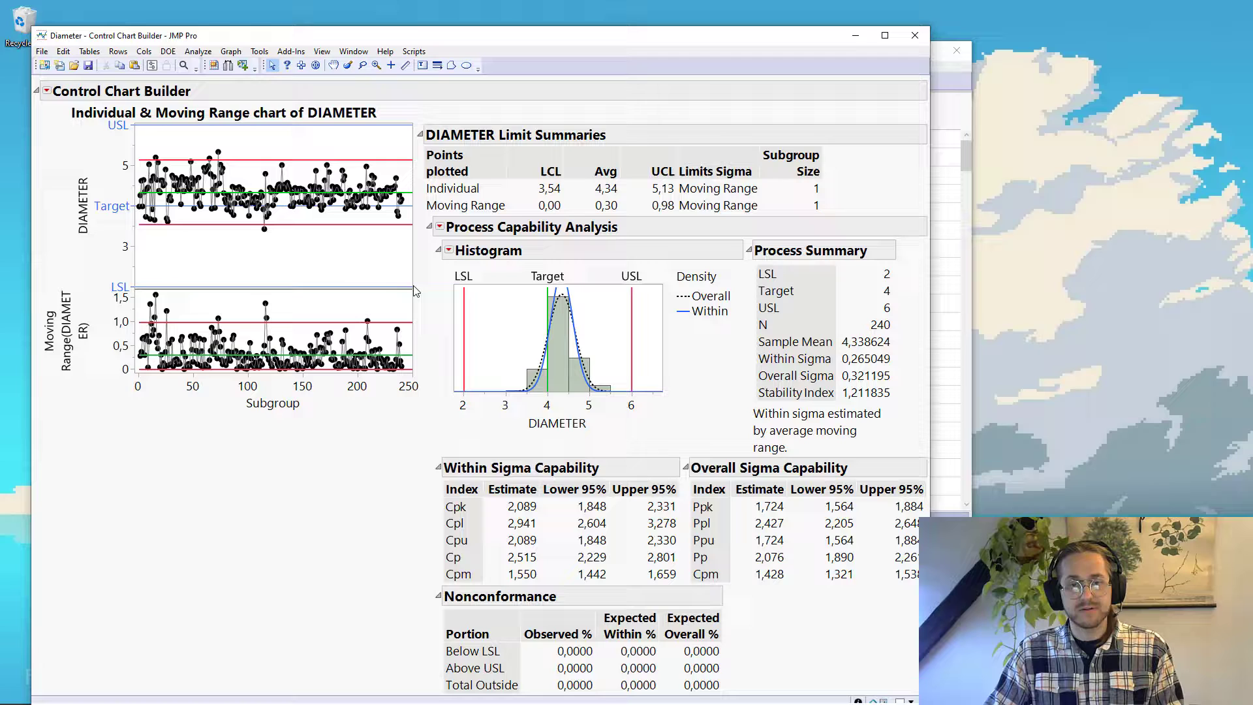
drag(413, 291, 614, 416)
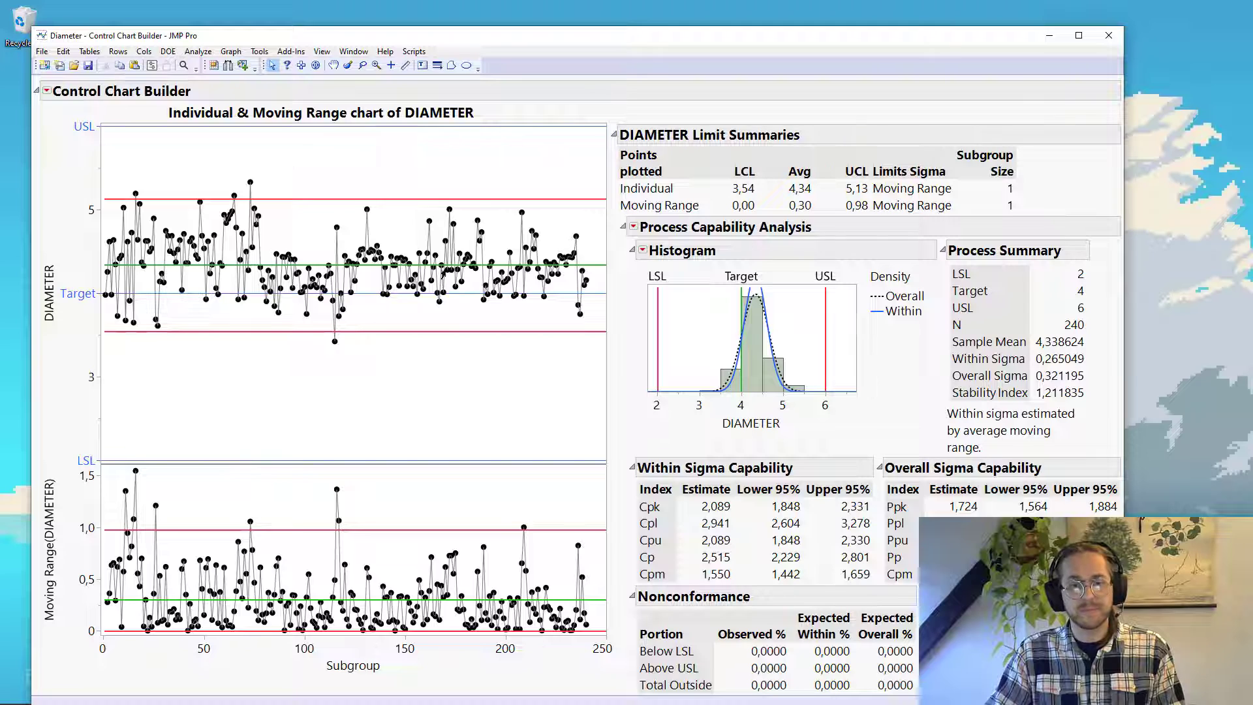
click(624, 226)
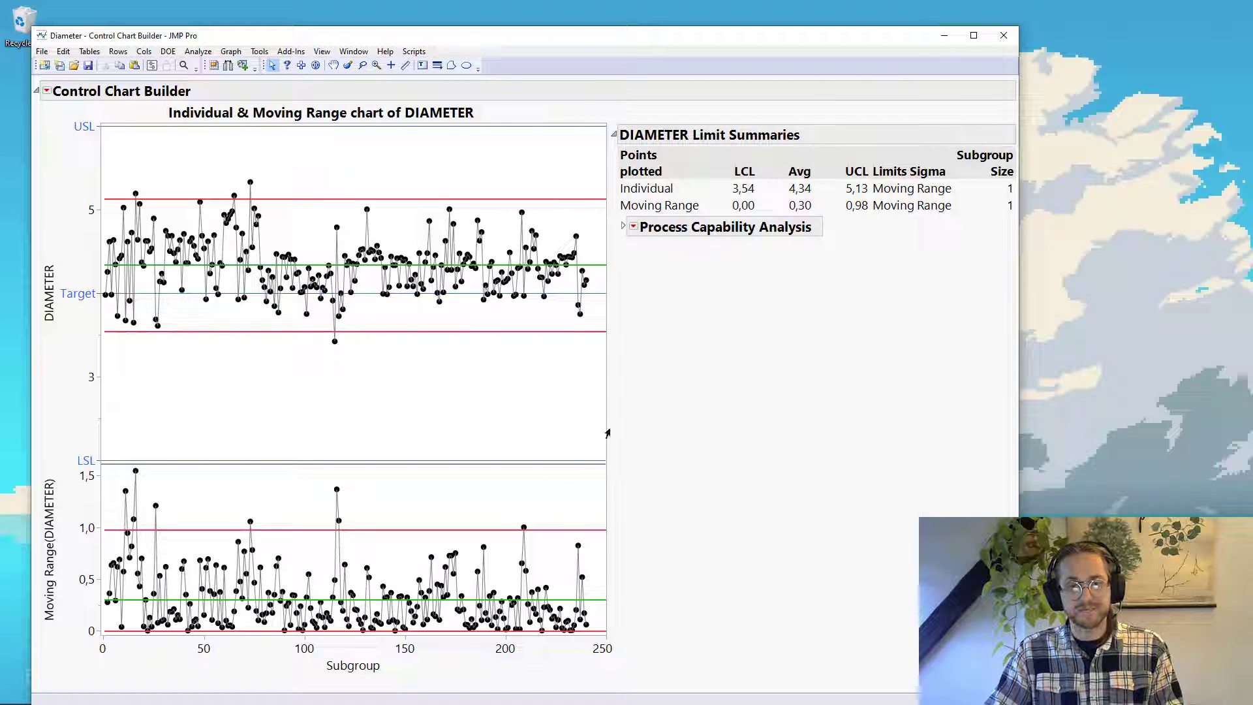
mouse_move(656, 390)
mouse_down()
mouse_move(650, 207)
mouse_move(552, 185)
mouse_move(43, 186)
mouse_move(66, 350)
mouse_move(653, 340)
mouse_up()
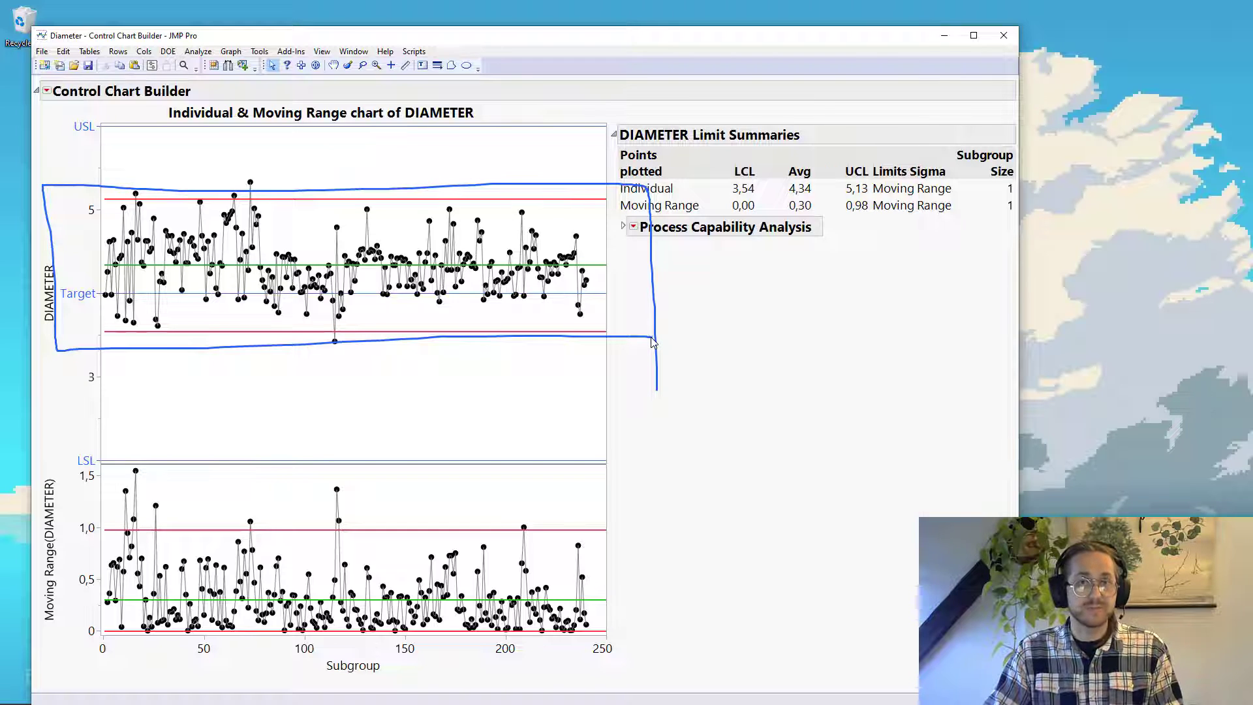
mouse_move(653, 342)
mouse_down()
mouse_move(656, 486)
mouse_move(373, 451)
mouse_move(131, 454)
mouse_move(94, 656)
mouse_move(566, 701)
mouse_move(673, 668)
mouse_move(661, 480)
mouse_up()
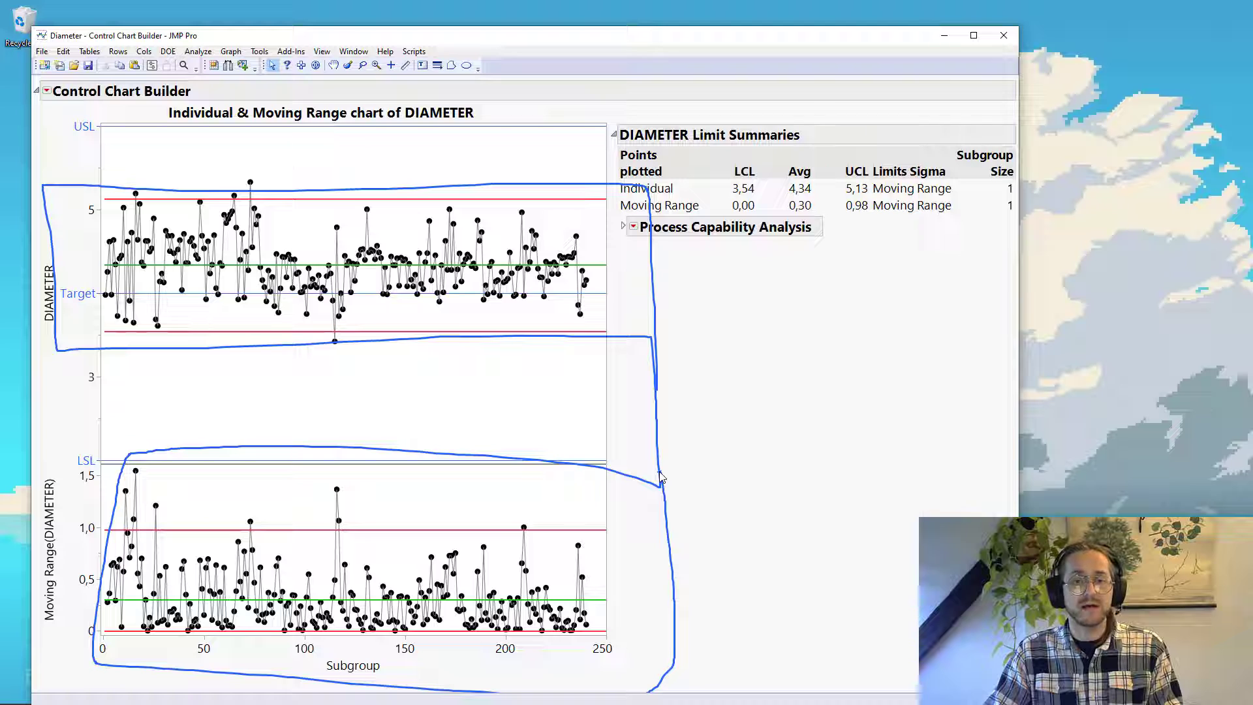
key(Escape)
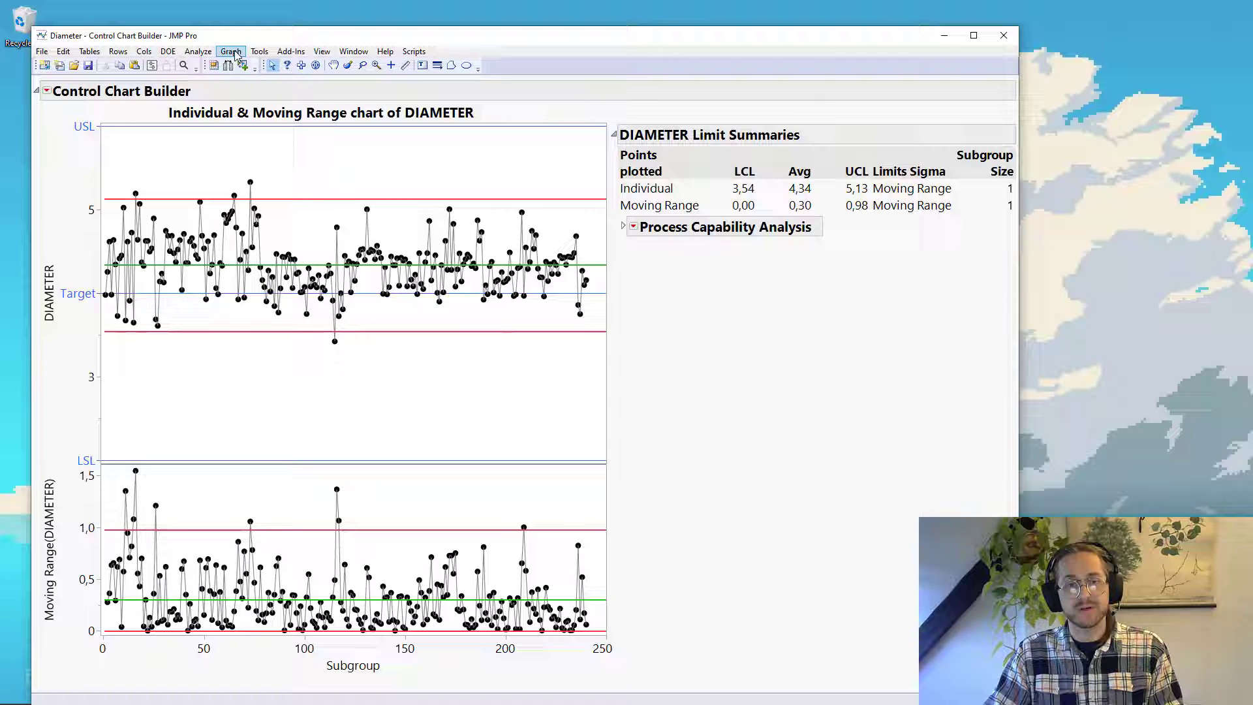
click(197, 52)
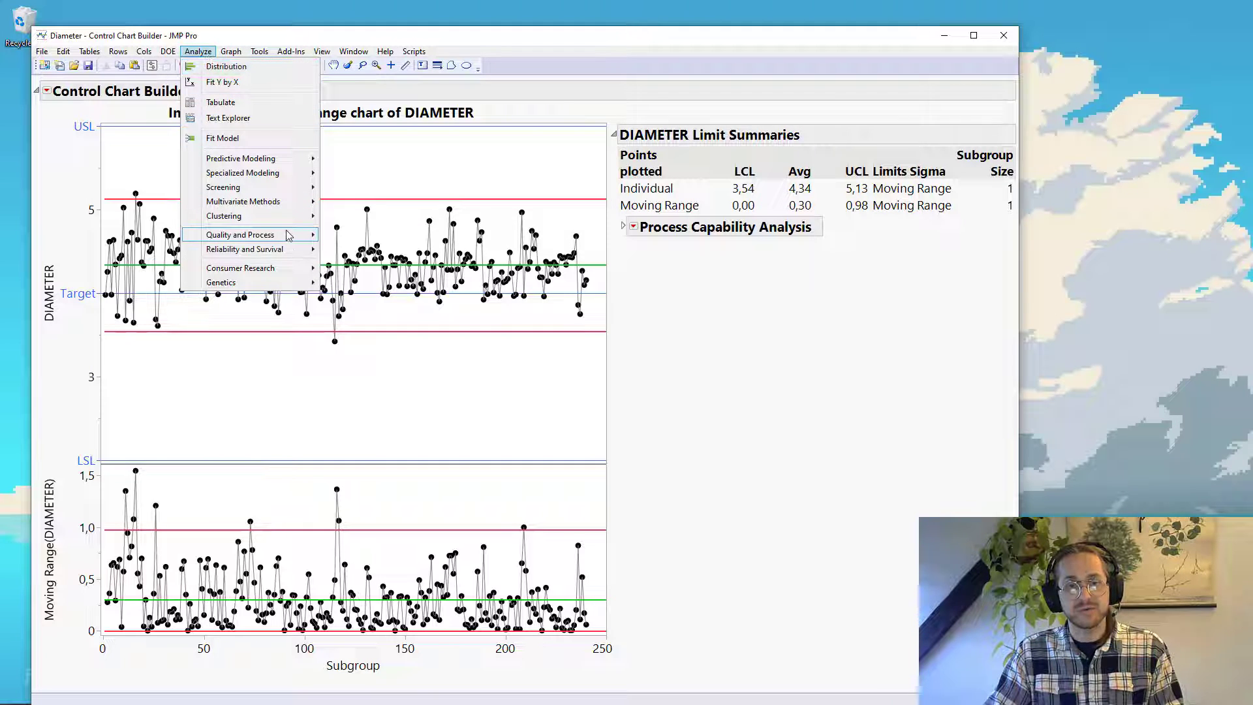
mouse_move(288, 235)
mouse_move(417, 250)
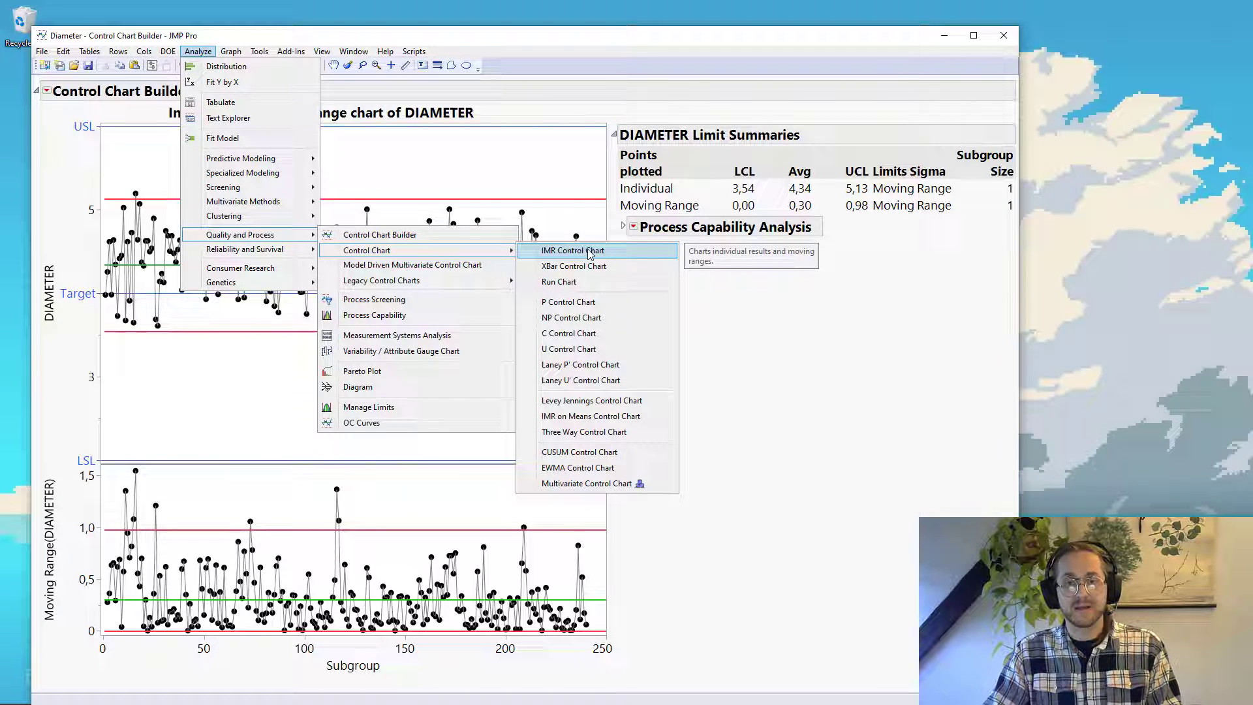
click(752, 353)
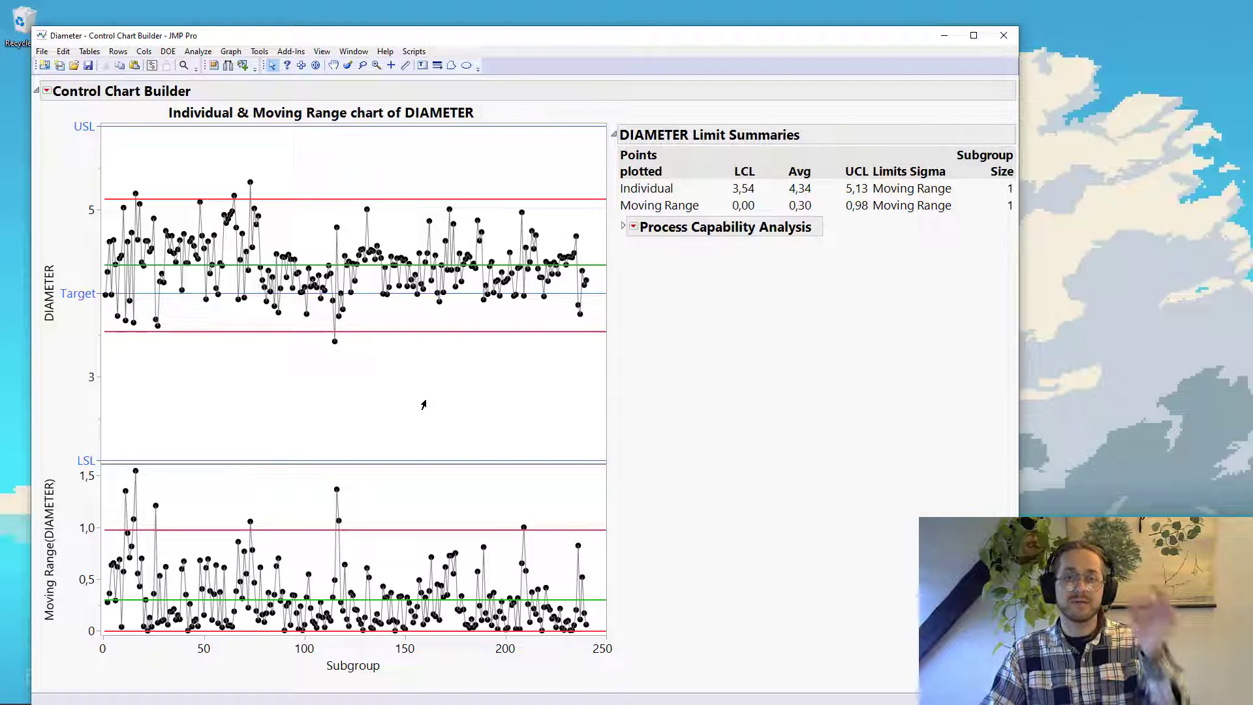
Set the chart's subgroup size to 5, making it an XBar & R chart.
right_click(386, 357)
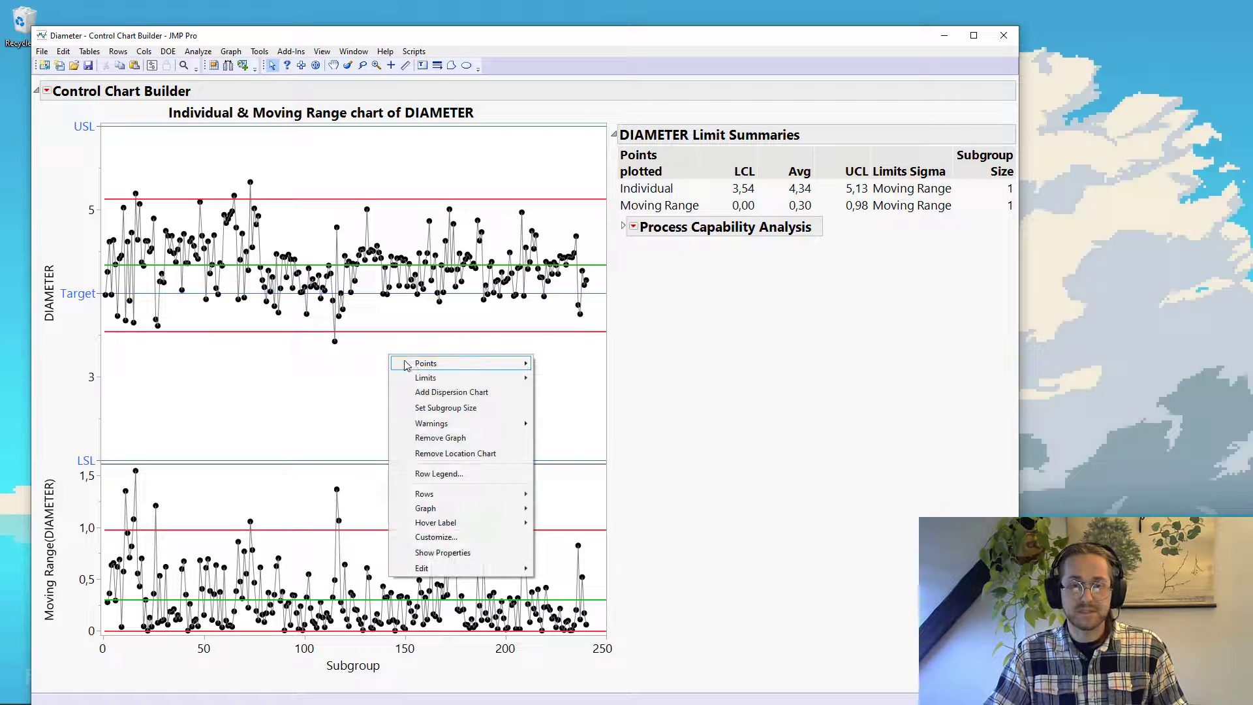
click(467, 411)
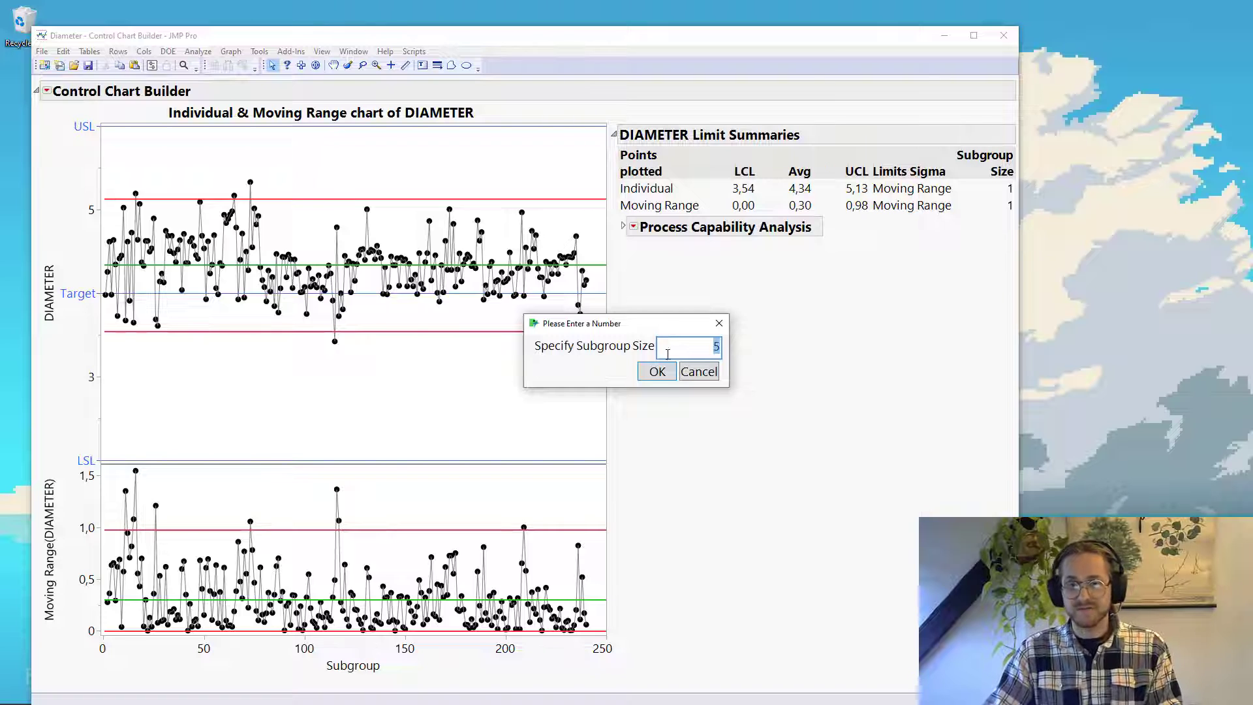
click(657, 372)
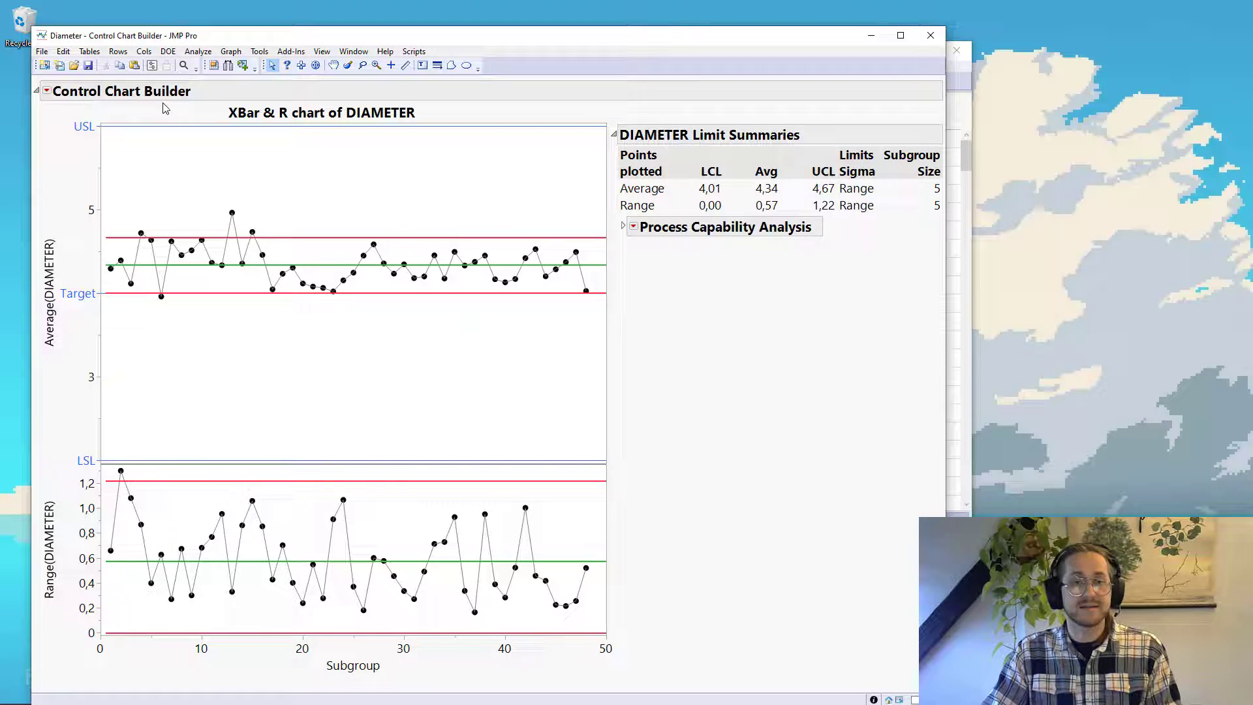
Switch the lower chart's statistic to Standard Deviation and hide the control panel again.
click(48, 90)
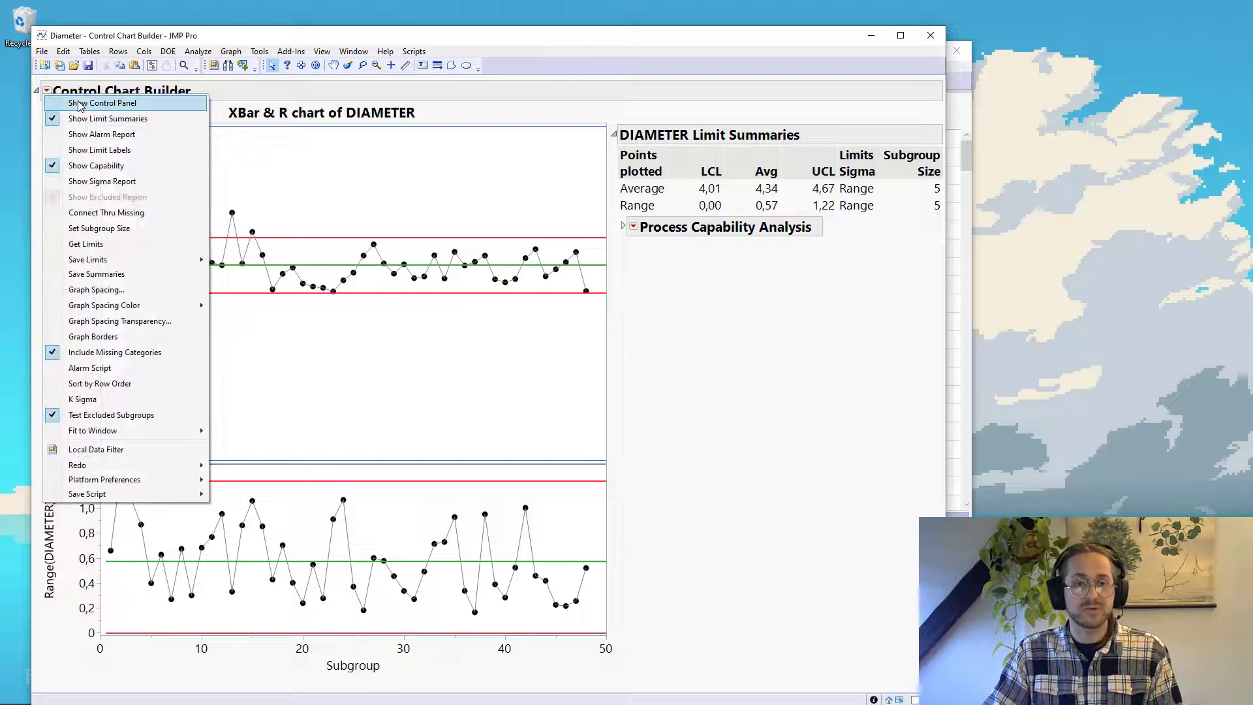
click(102, 103)
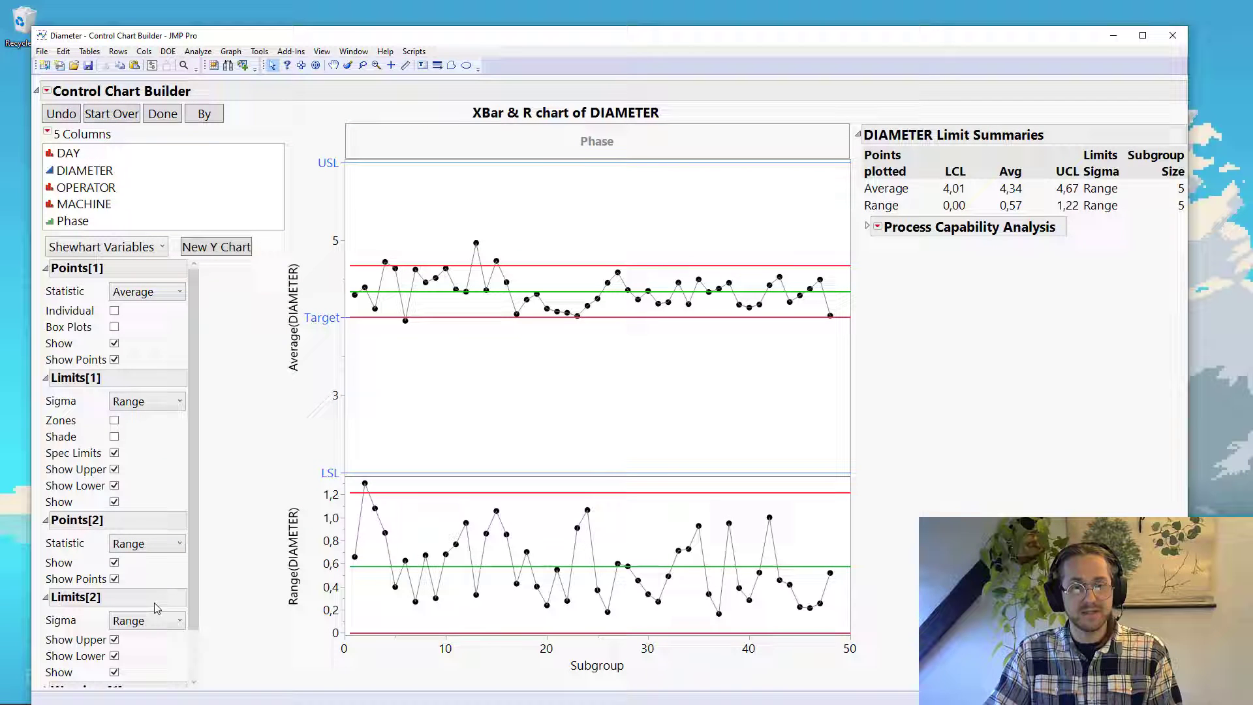
mouse_move(270, 537)
mouse_down()
mouse_move(63, 488)
mouse_move(33, 642)
mouse_up()
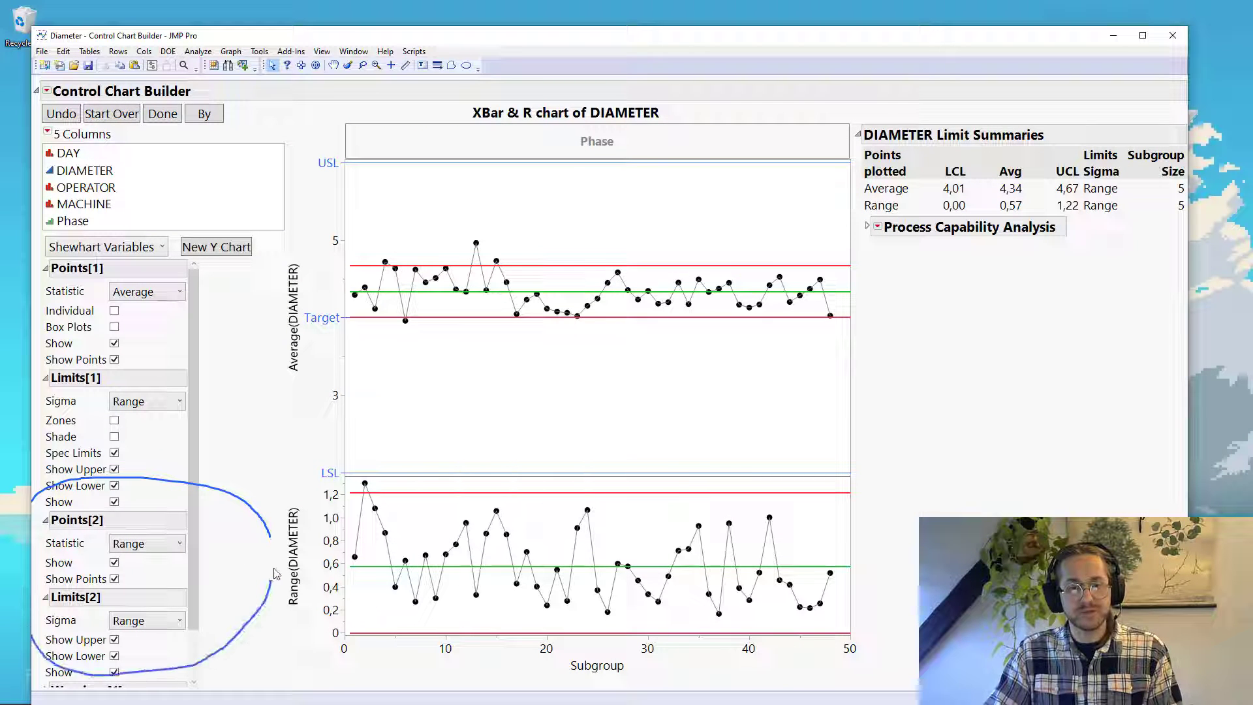
click(155, 545)
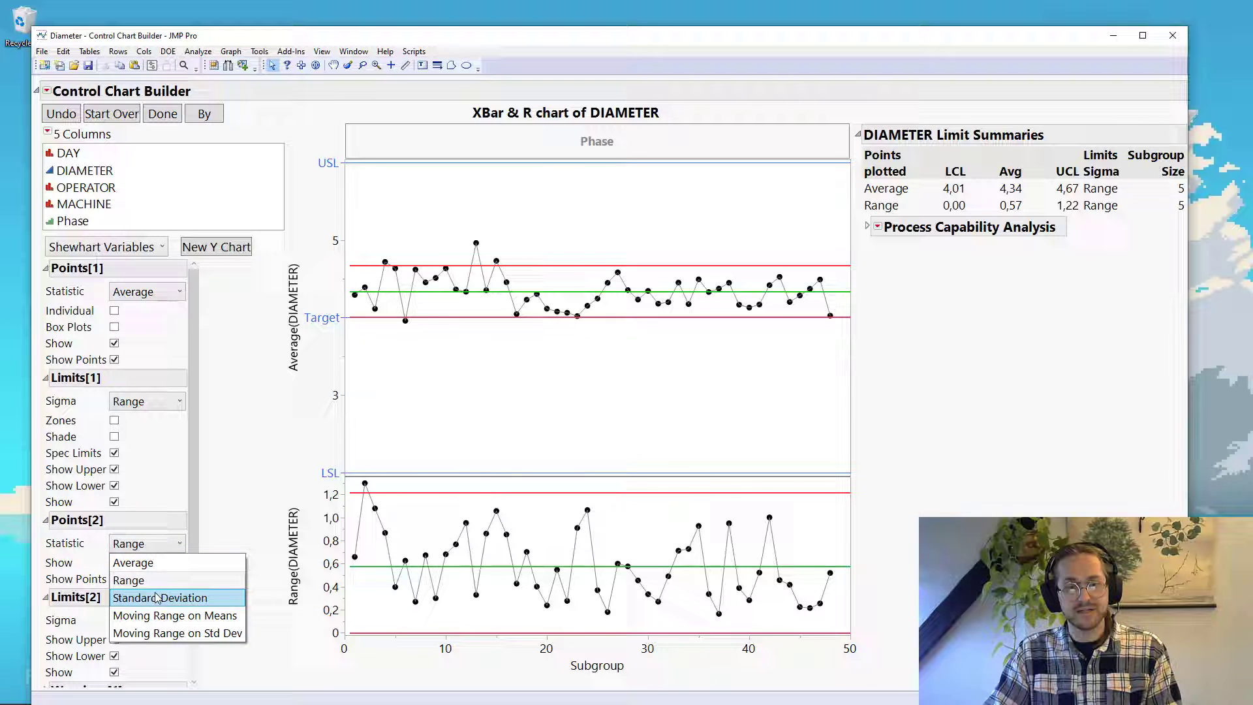
click(157, 597)
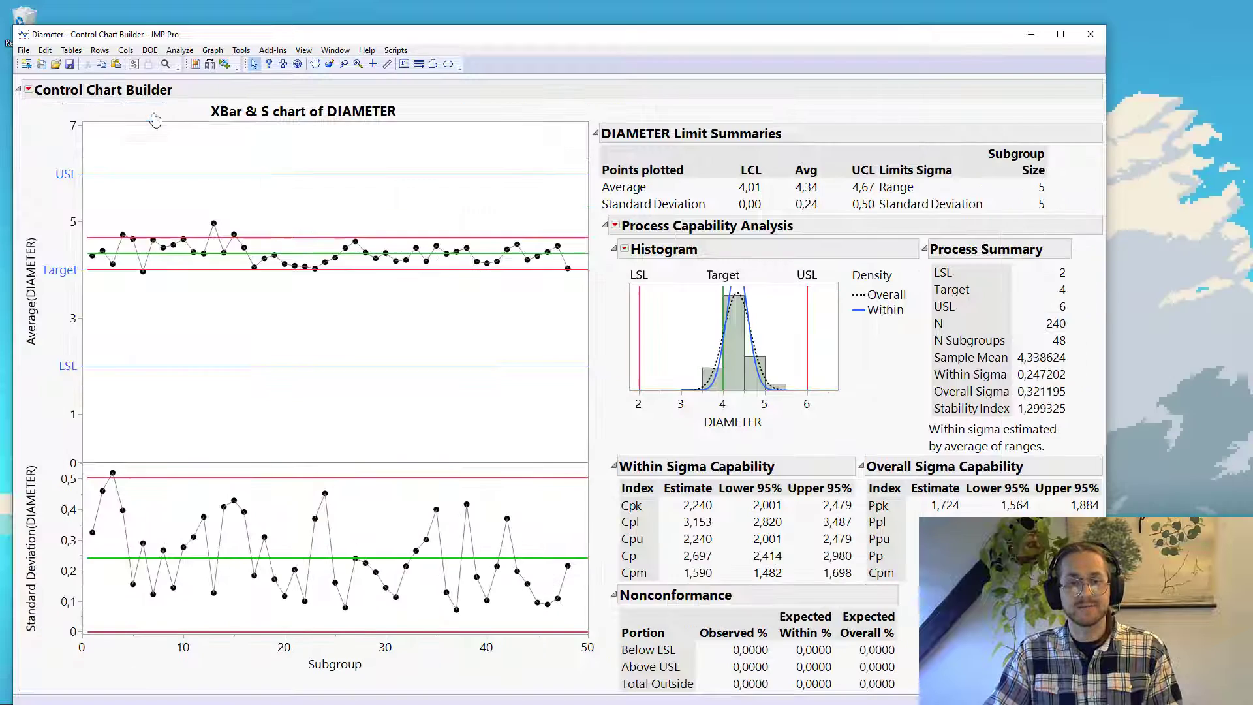
click(150, 117)
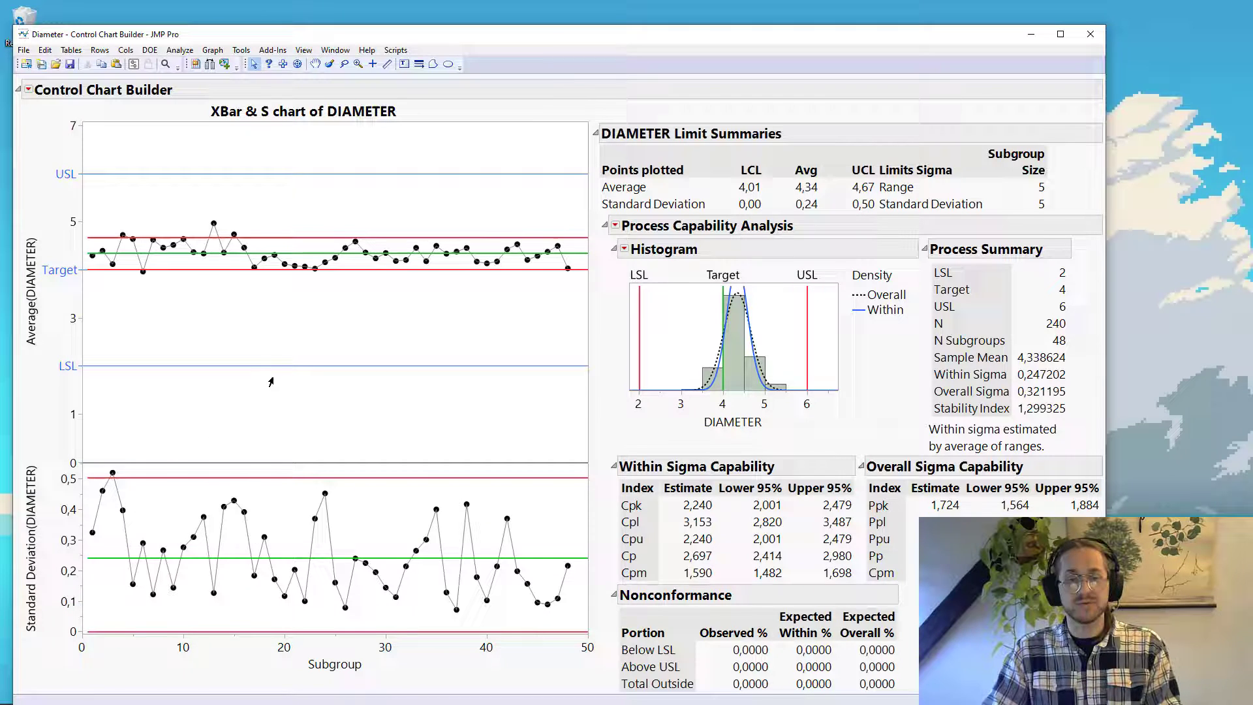
right_click(279, 351)
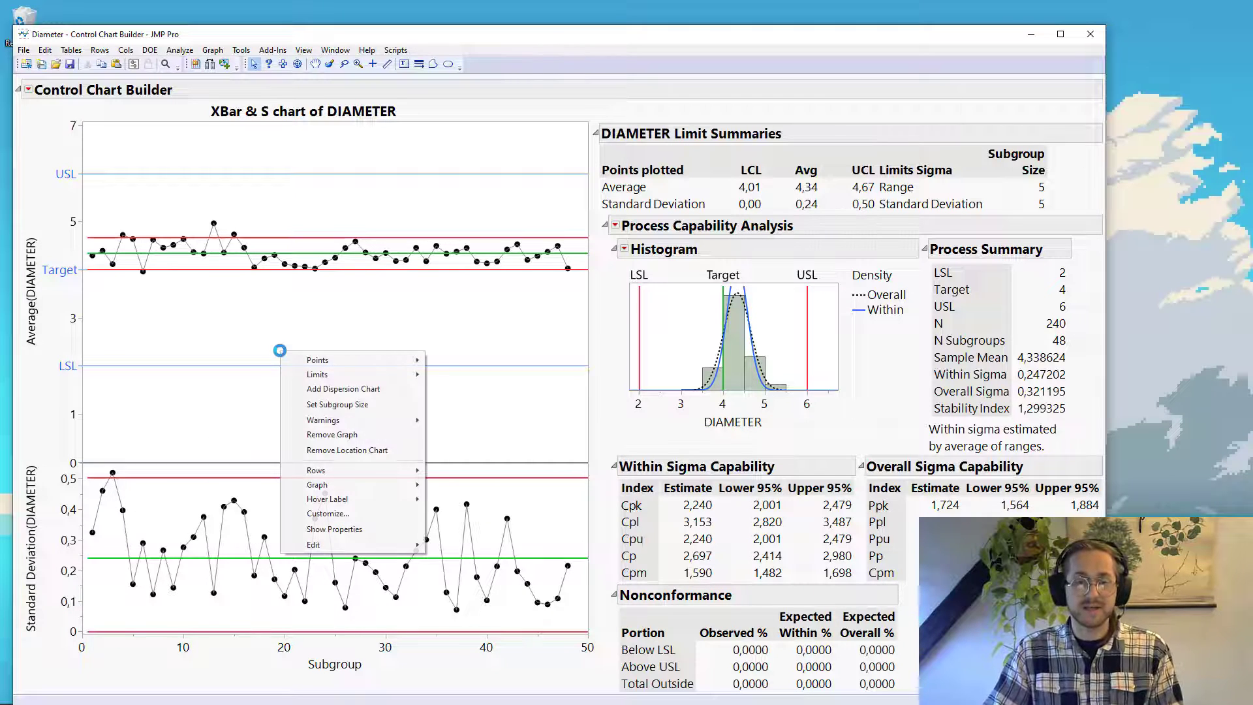
click(359, 389)
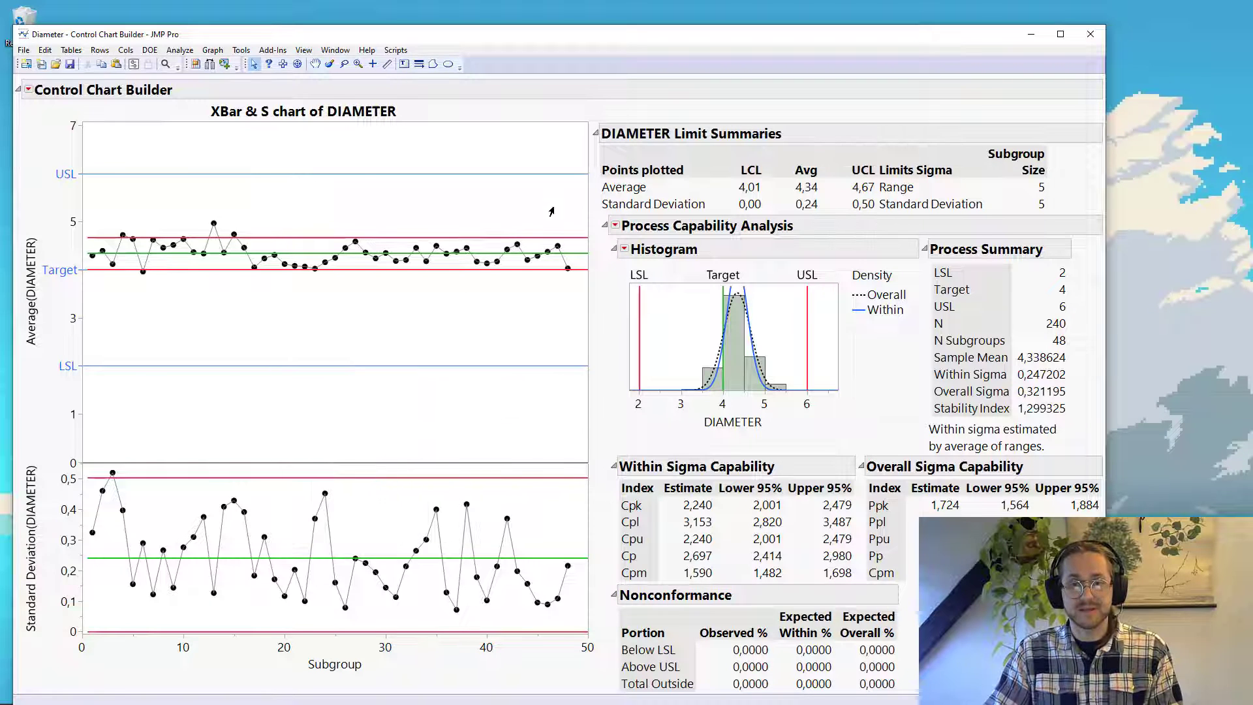
click(598, 156)
drag(635, 53, 646, 2)
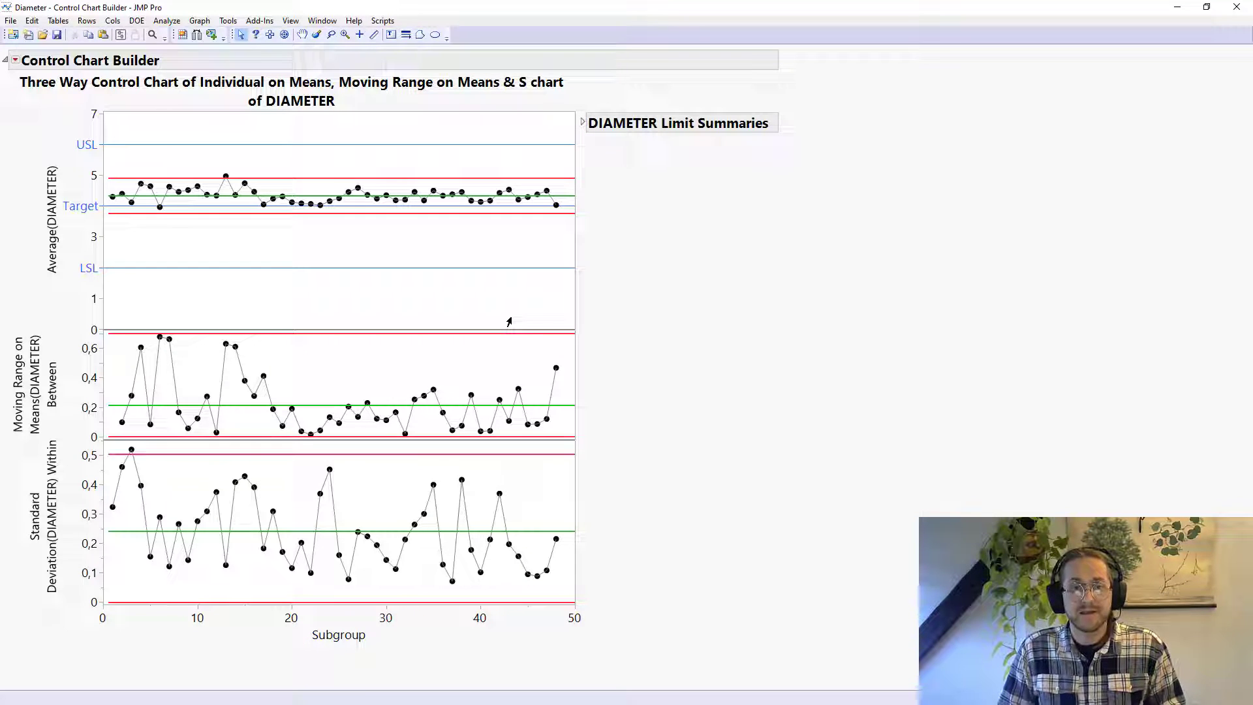
mouse_move(597, 260)
mouse_down()
mouse_move(601, 169)
mouse_move(80, 170)
mouse_move(88, 218)
mouse_move(216, 219)
mouse_move(579, 210)
mouse_move(584, 168)
mouse_move(614, 180)
mouse_move(640, 222)
mouse_move(647, 279)
mouse_move(551, 344)
mouse_move(556, 316)
mouse_move(549, 348)
mouse_move(583, 348)
mouse_move(548, 345)
mouse_move(549, 317)
mouse_move(583, 347)
mouse_up()
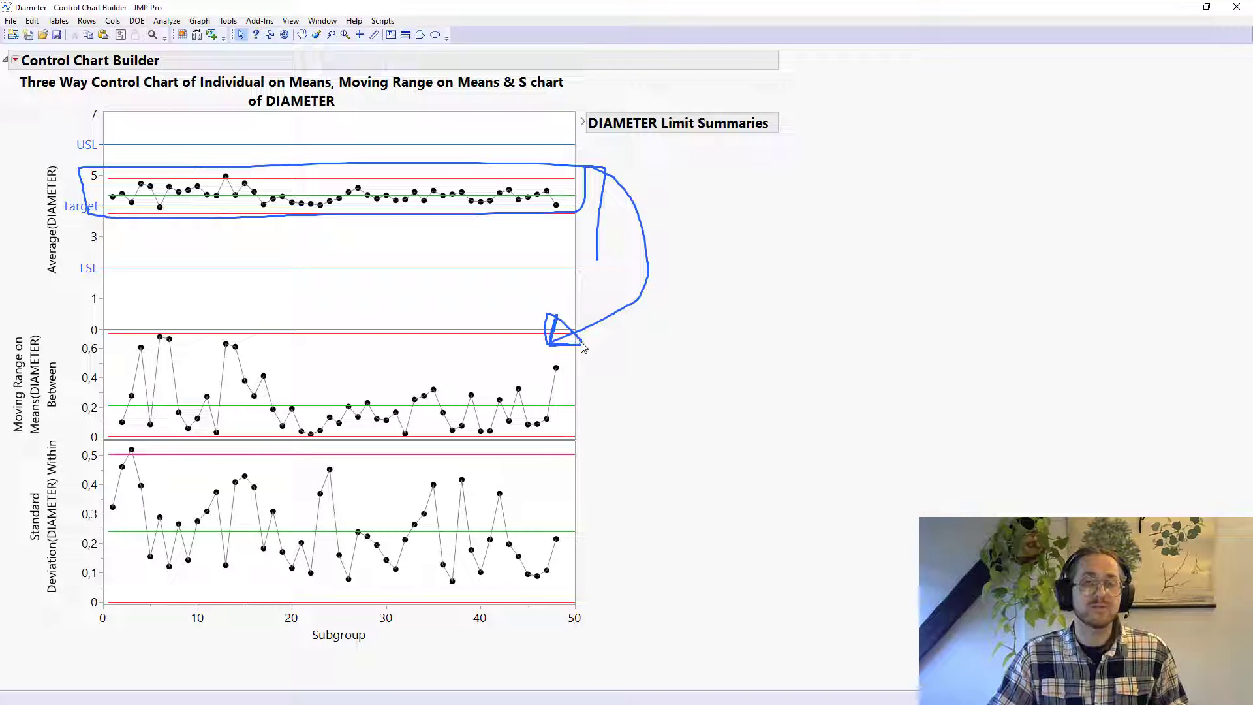
key(Escape)
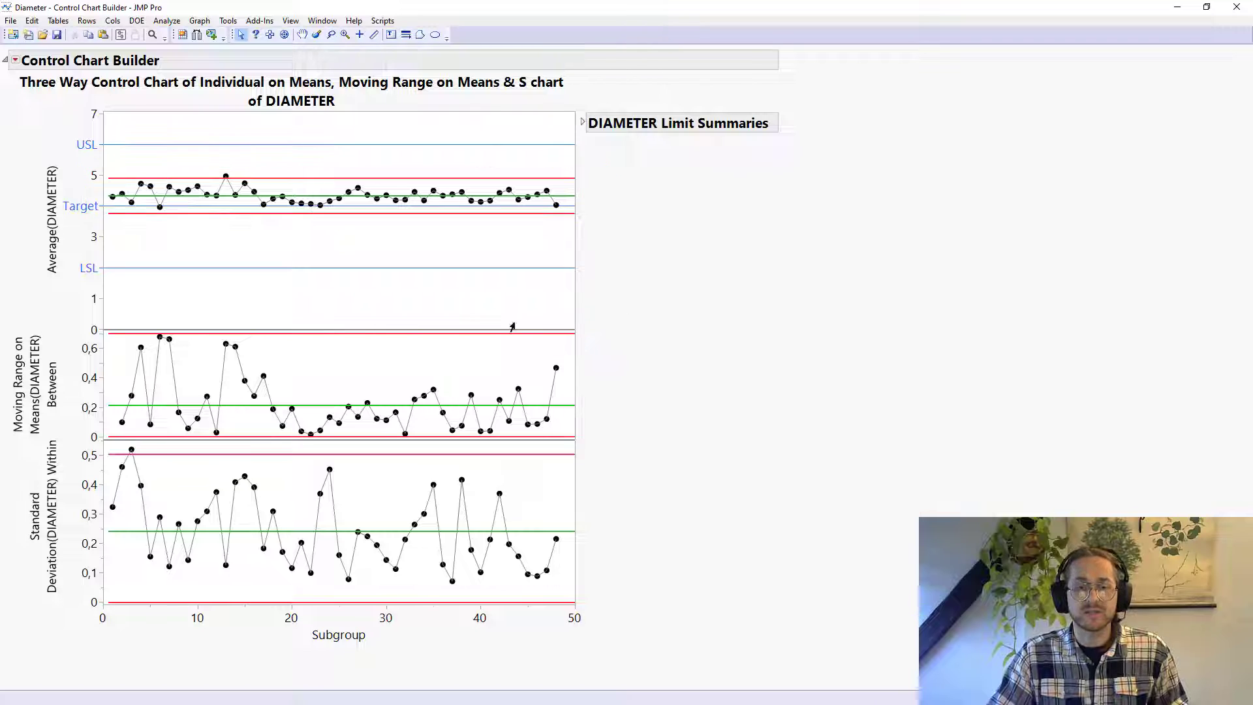
click(112, 198)
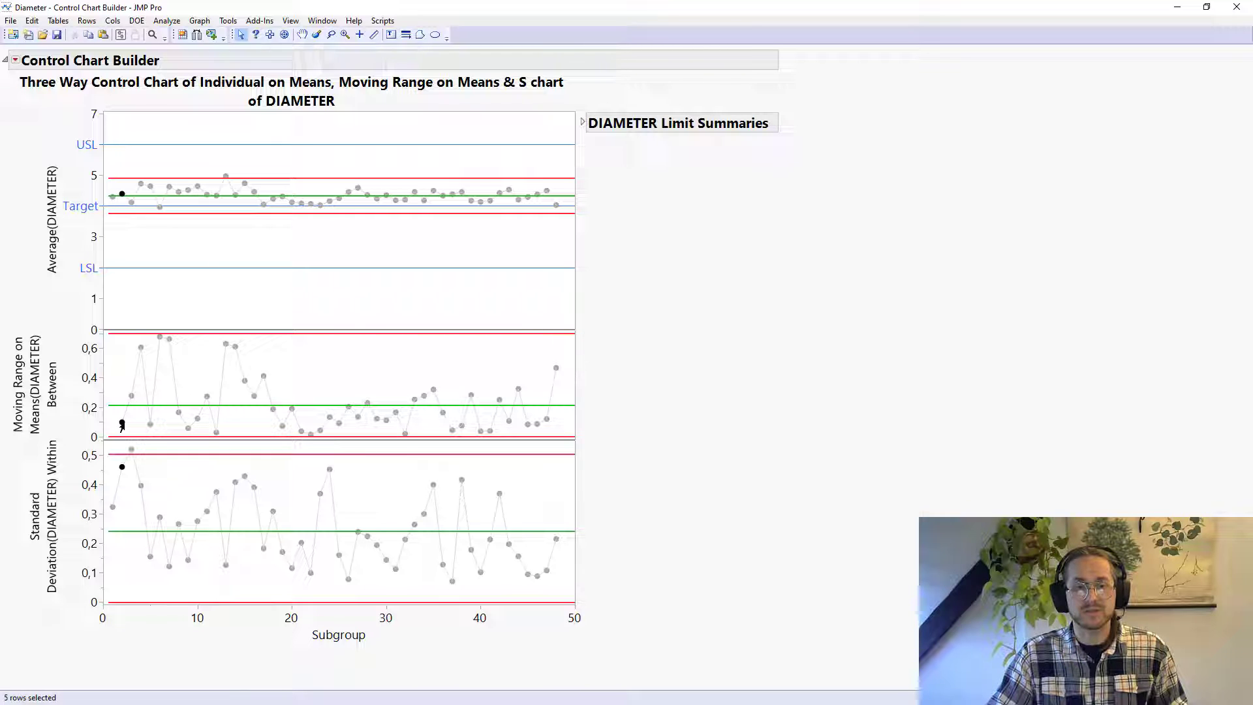
click(159, 207)
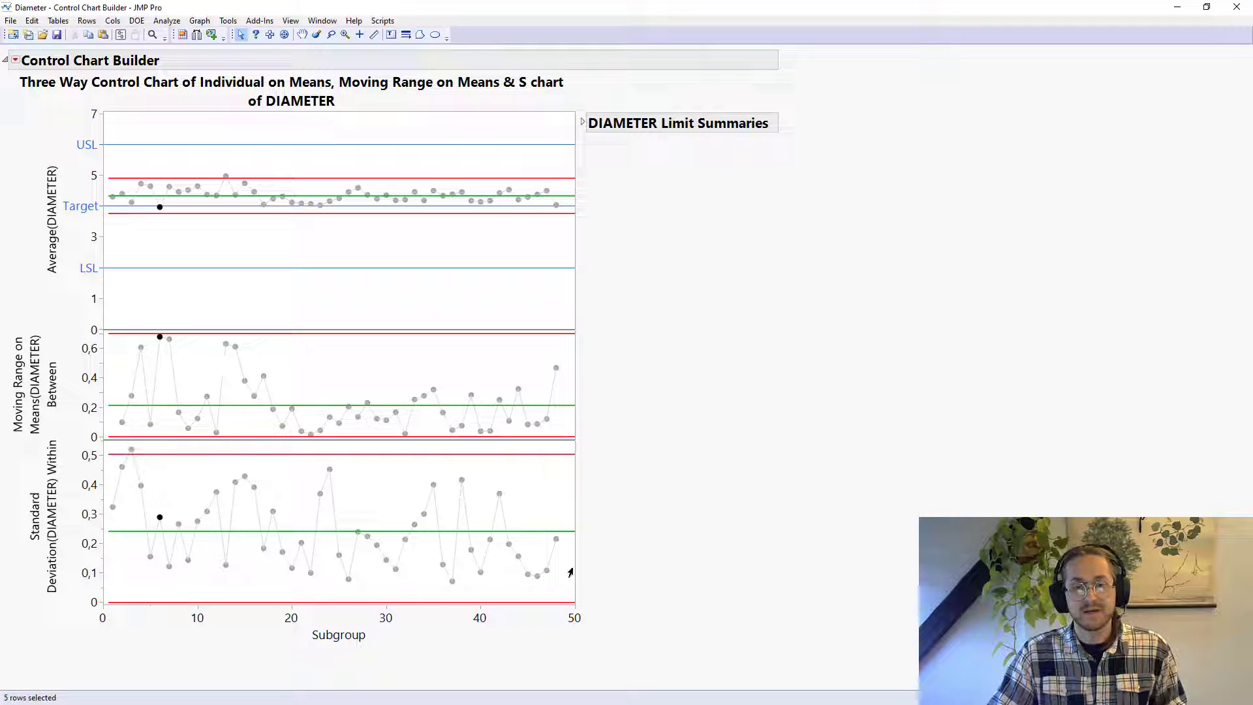
mouse_move(597, 592)
mouse_down()
mouse_move(586, 443)
mouse_move(70, 445)
mouse_move(35, 461)
mouse_move(18, 488)
mouse_move(34, 604)
mouse_move(156, 616)
mouse_move(561, 608)
mouse_move(594, 519)
mouse_up()
key(Escape)
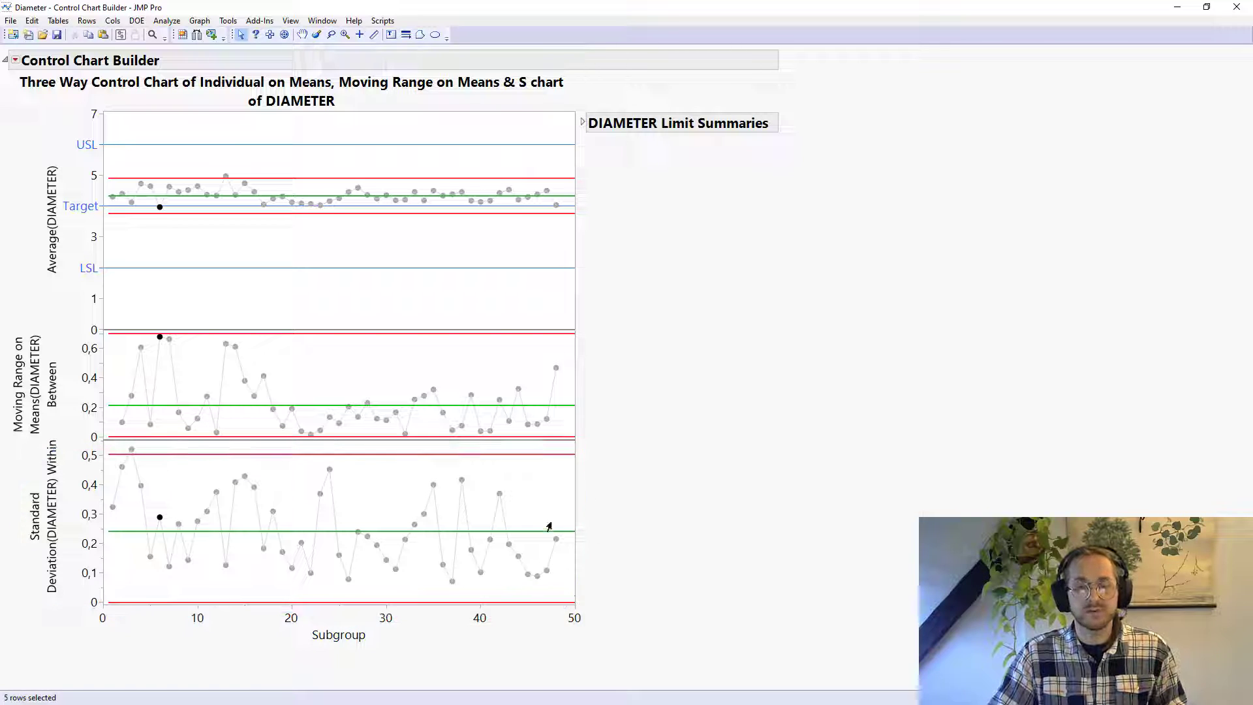
click(484, 460)
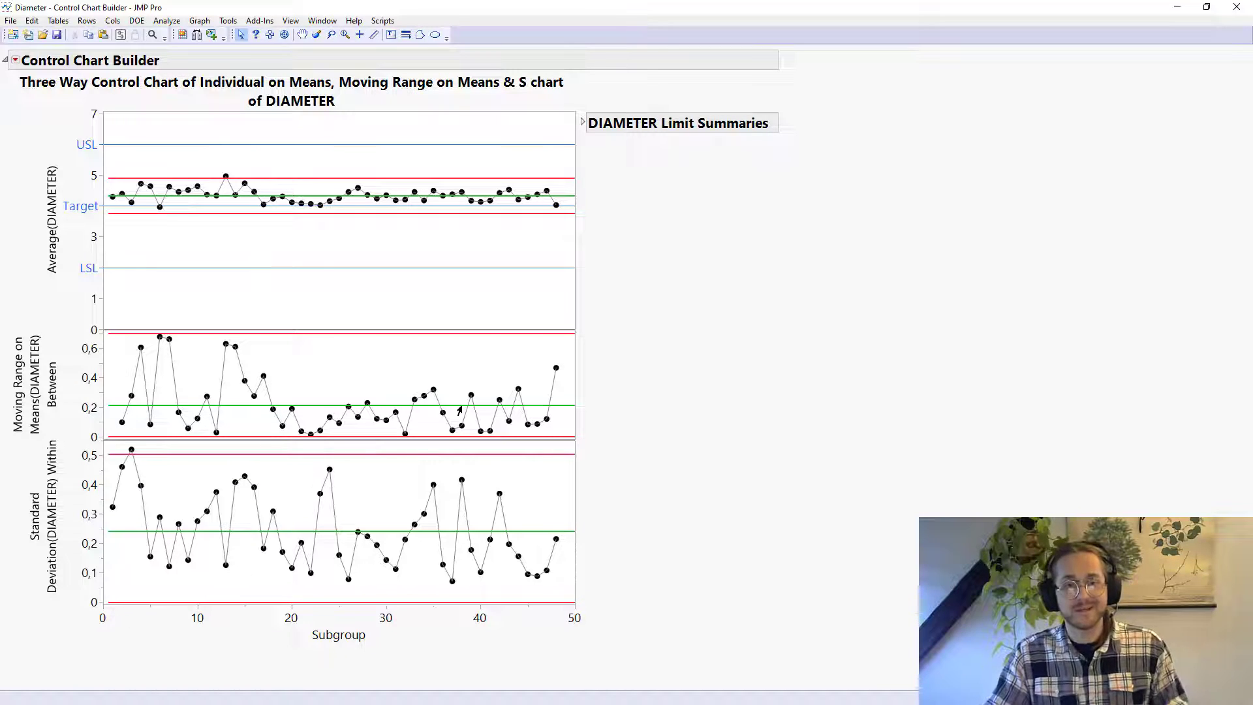
Pin subgroup 13's mean (5,0) and standard deviation (0,1261309) labels at the top-left.
click(226, 176)
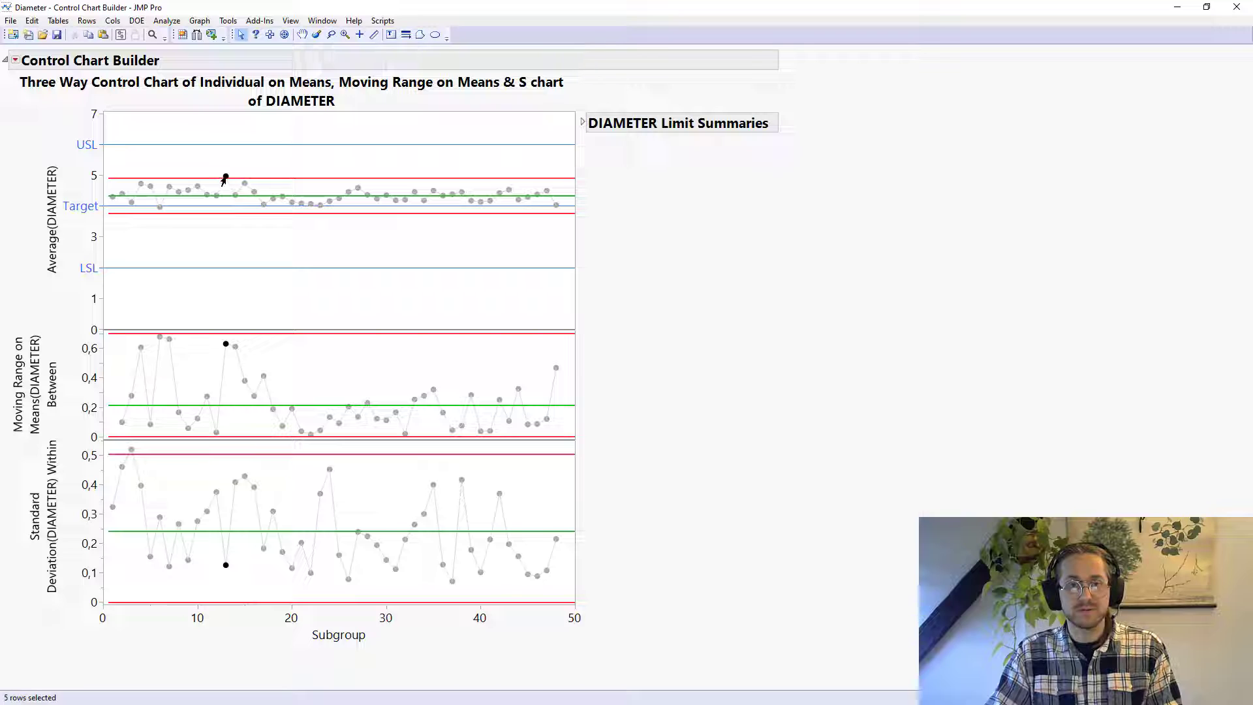
mouse_move(366, 170)
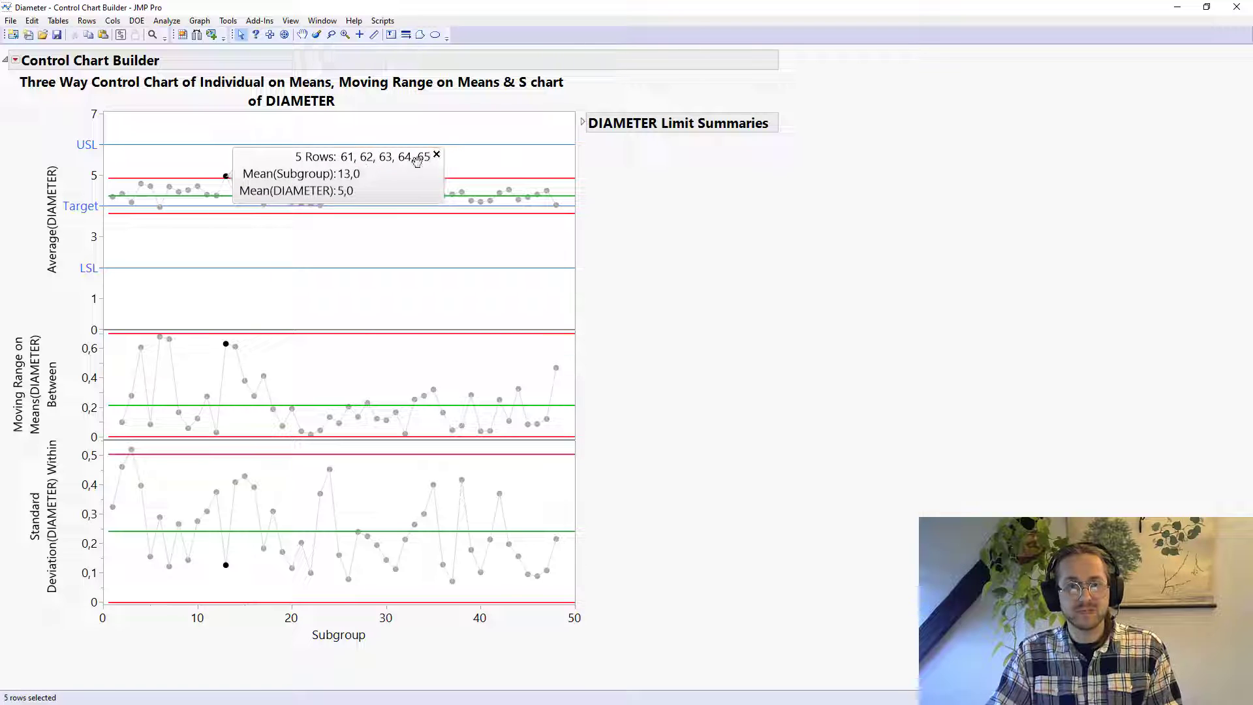
drag(338, 166, 125, 72)
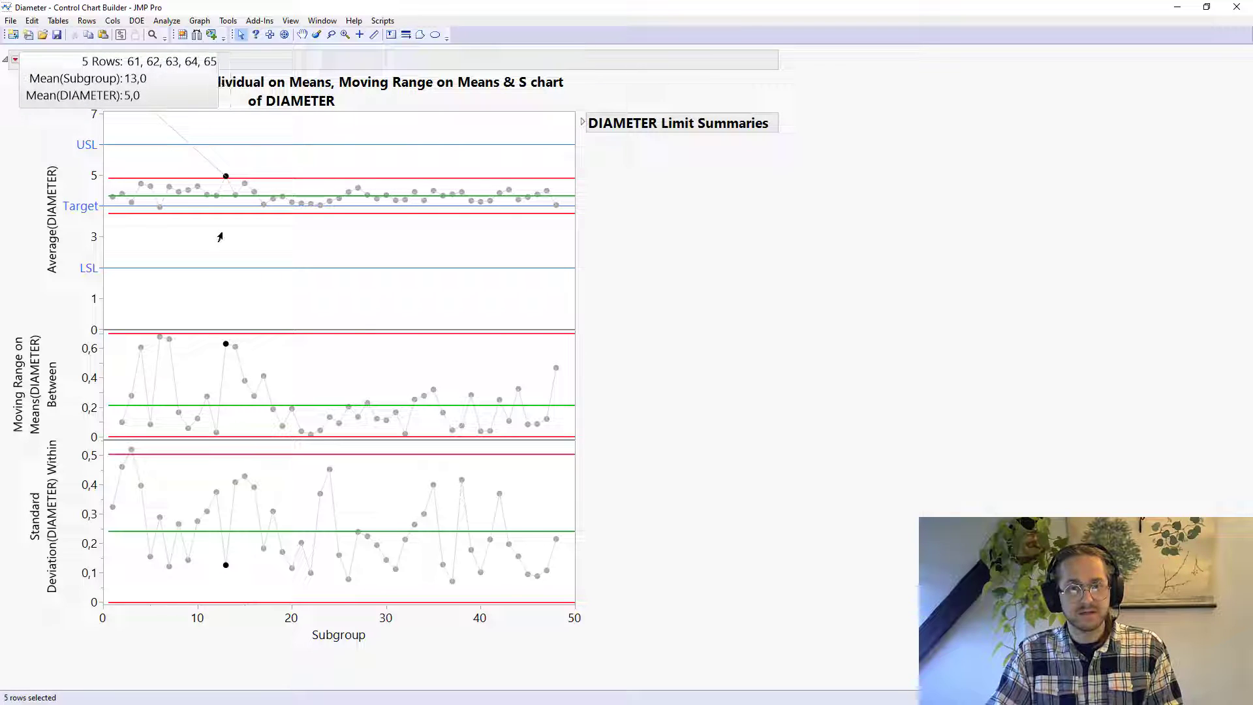
mouse_move(225, 565)
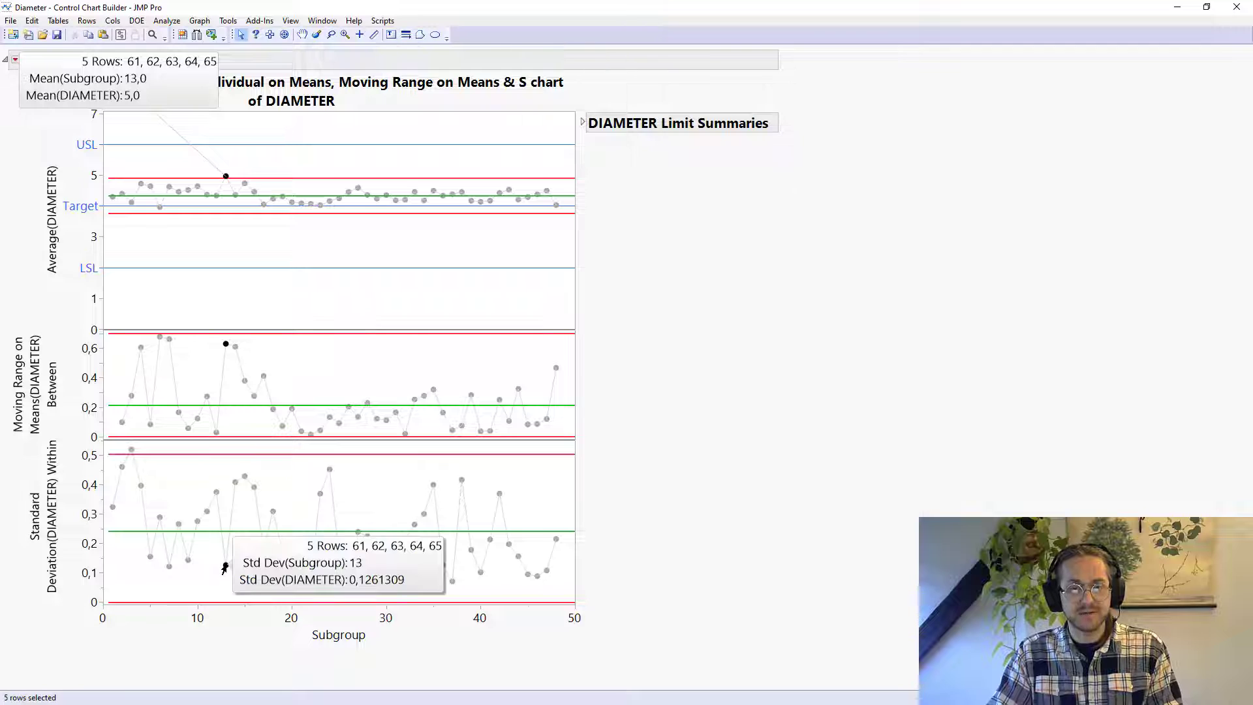
click(448, 543)
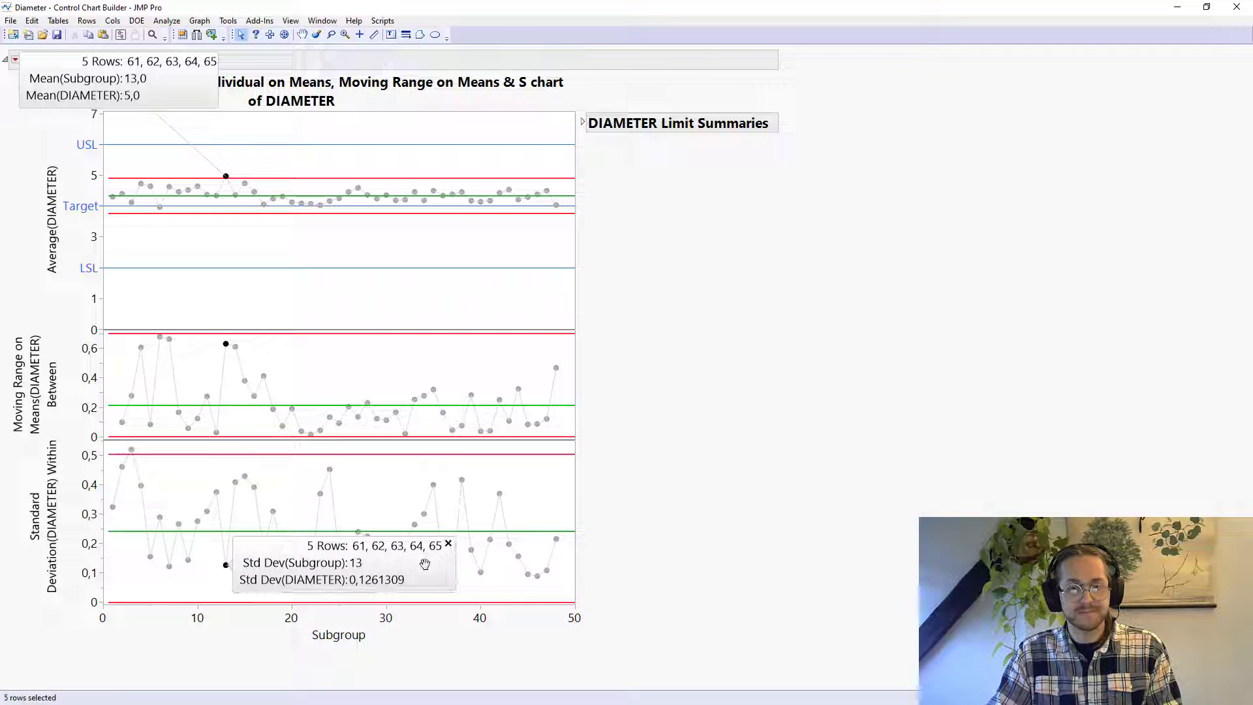
drag(425, 561, 150, 142)
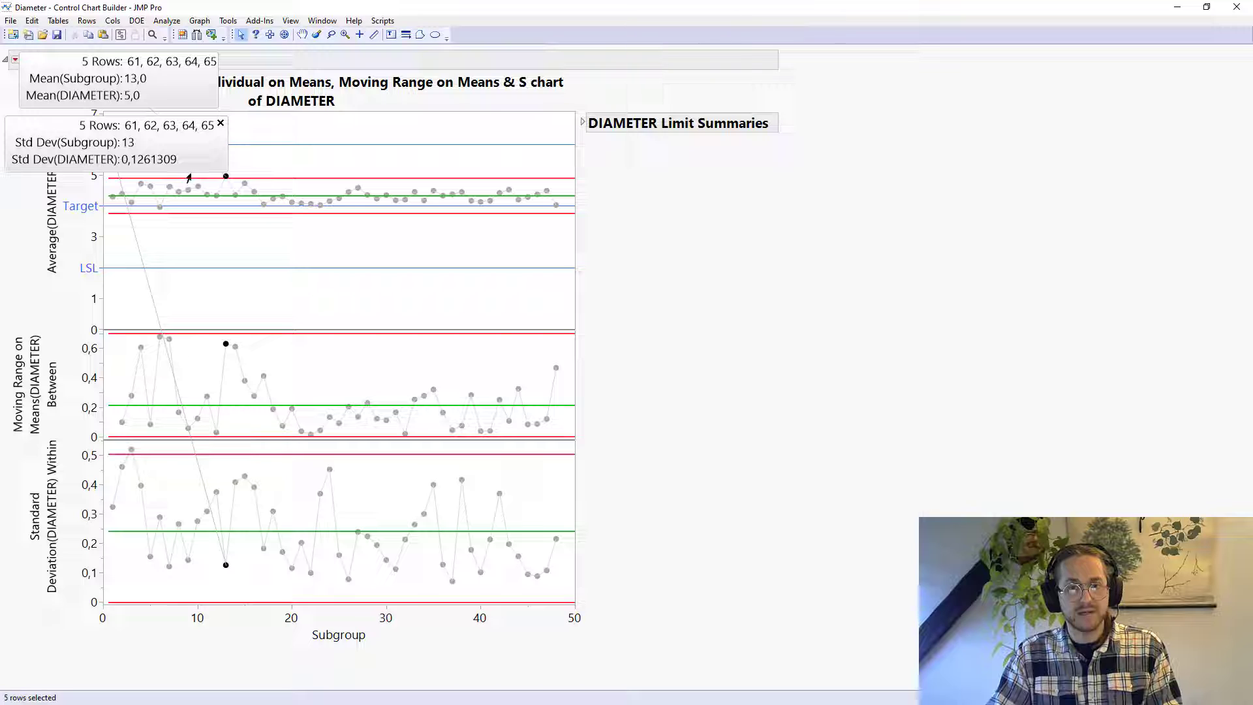
Open subgroup 13's five selected rows as linked subset table Untitled 5 beside the chart.
double_click(224, 180)
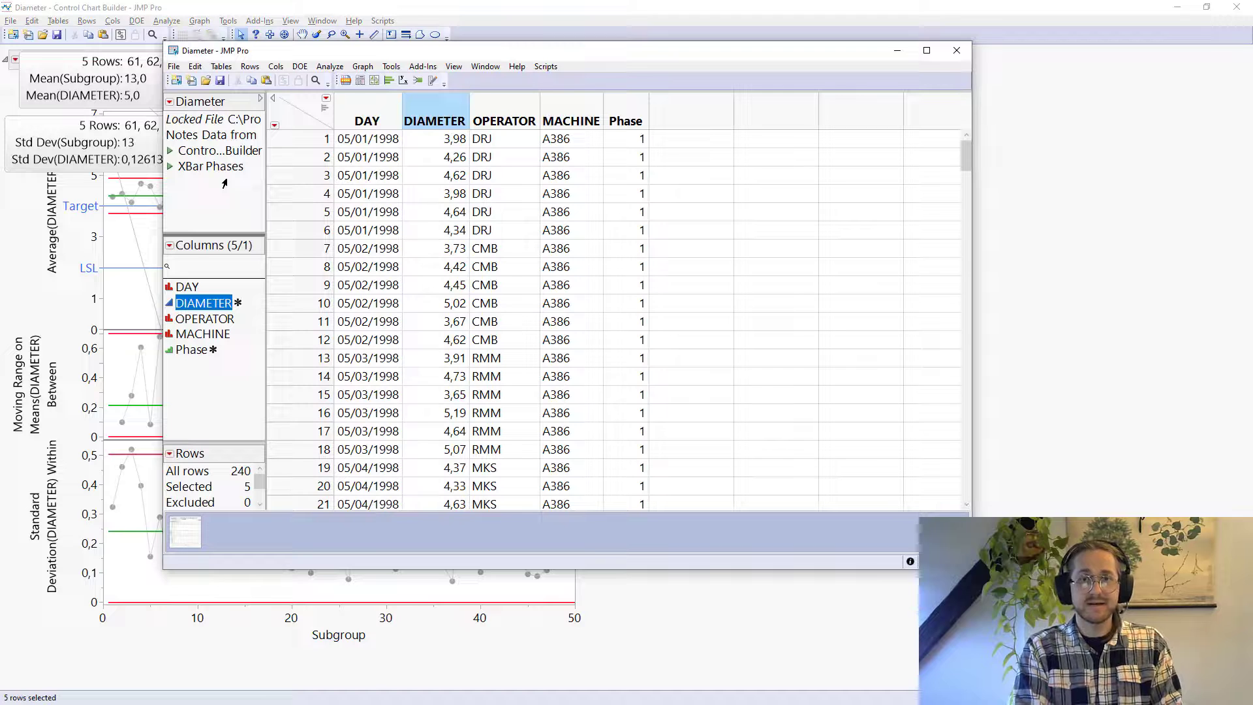
right_click(248, 490)
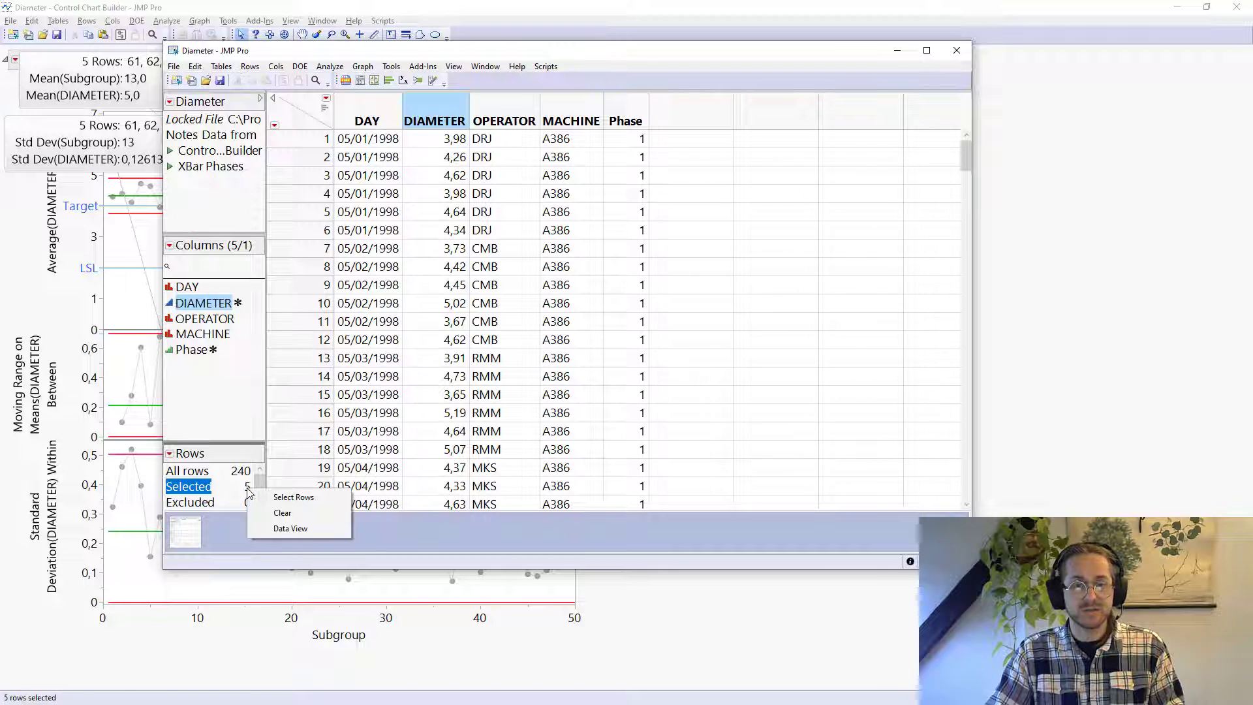
click(295, 529)
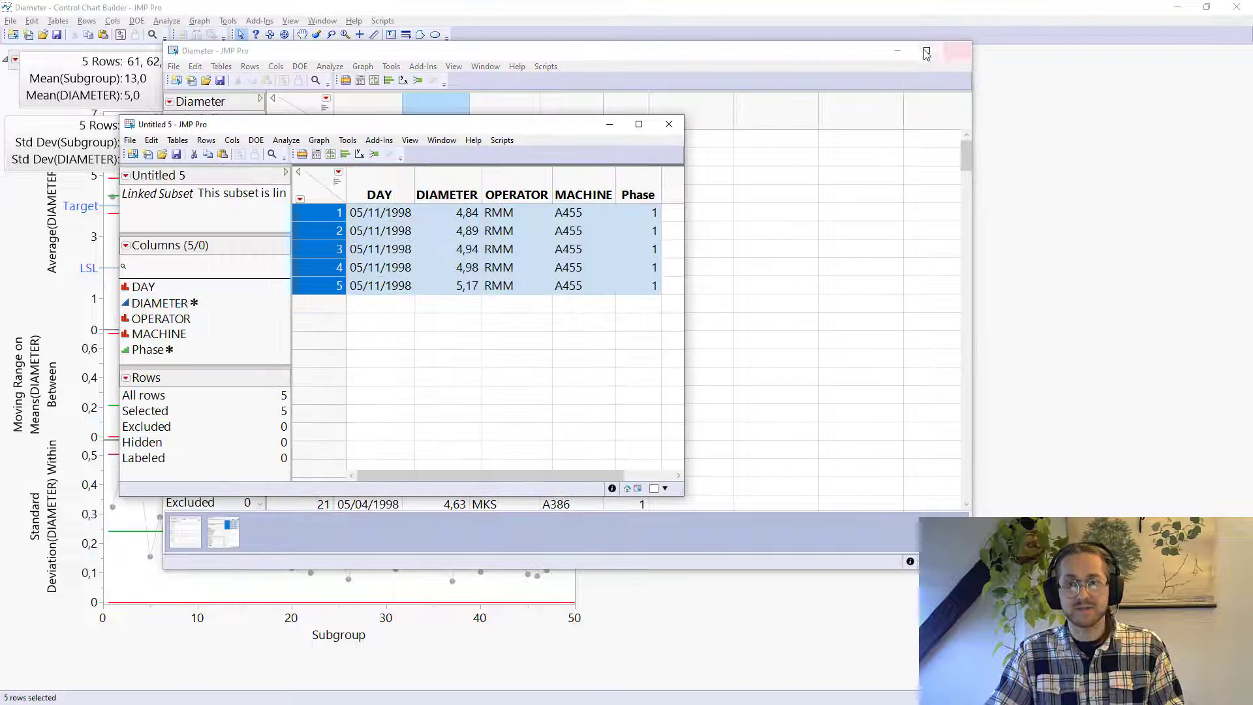
click(897, 50)
drag(535, 124, 1016, 101)
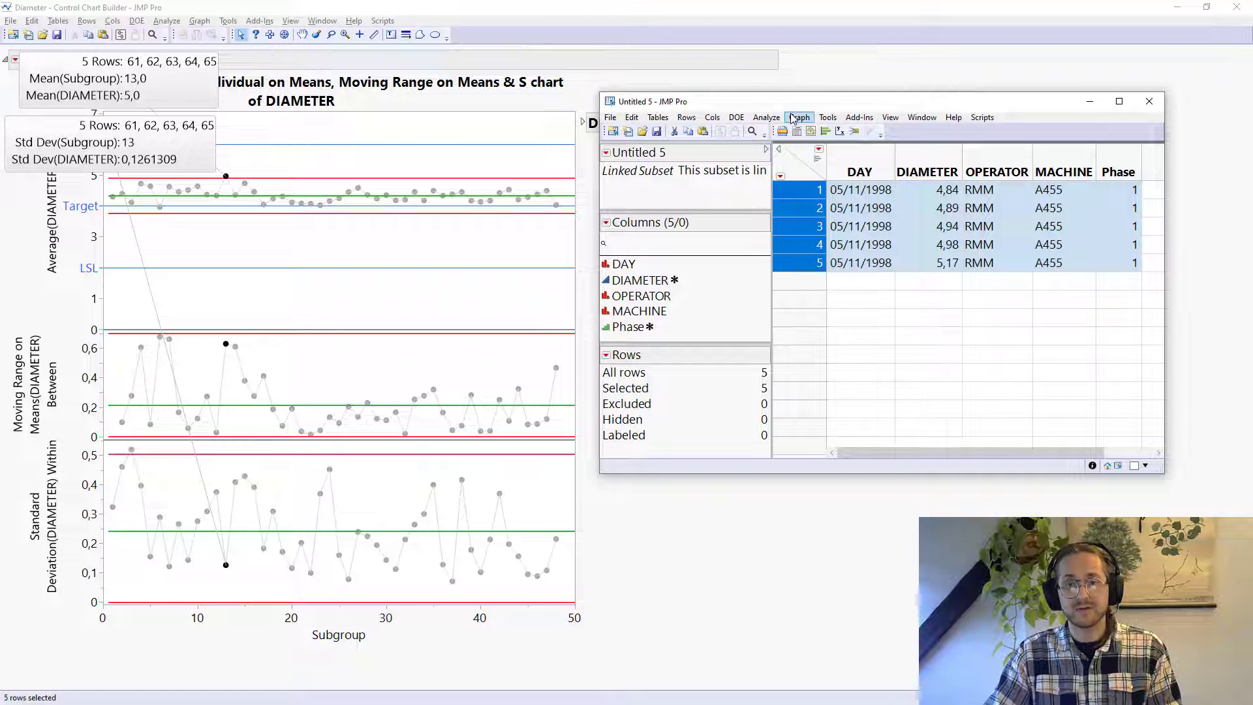
Run a Distribution of DIAMETER on the Untitled 5 subset.
click(770, 117)
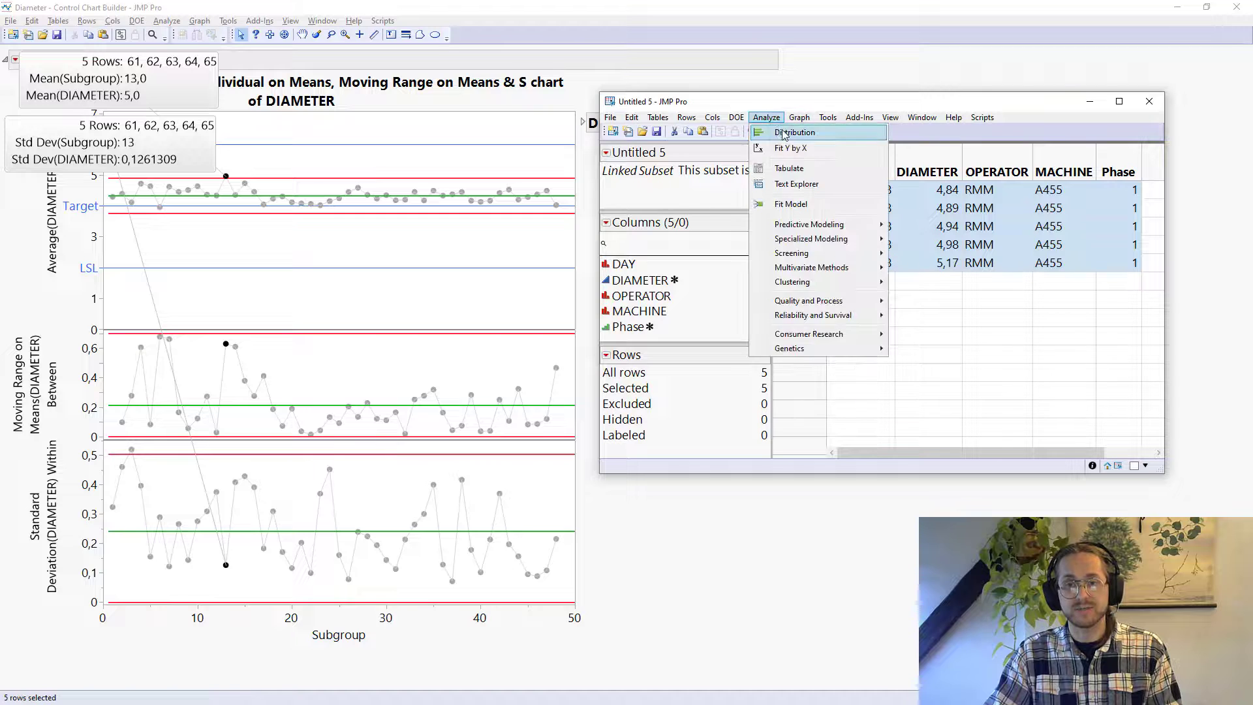
click(776, 132)
click(687, 240)
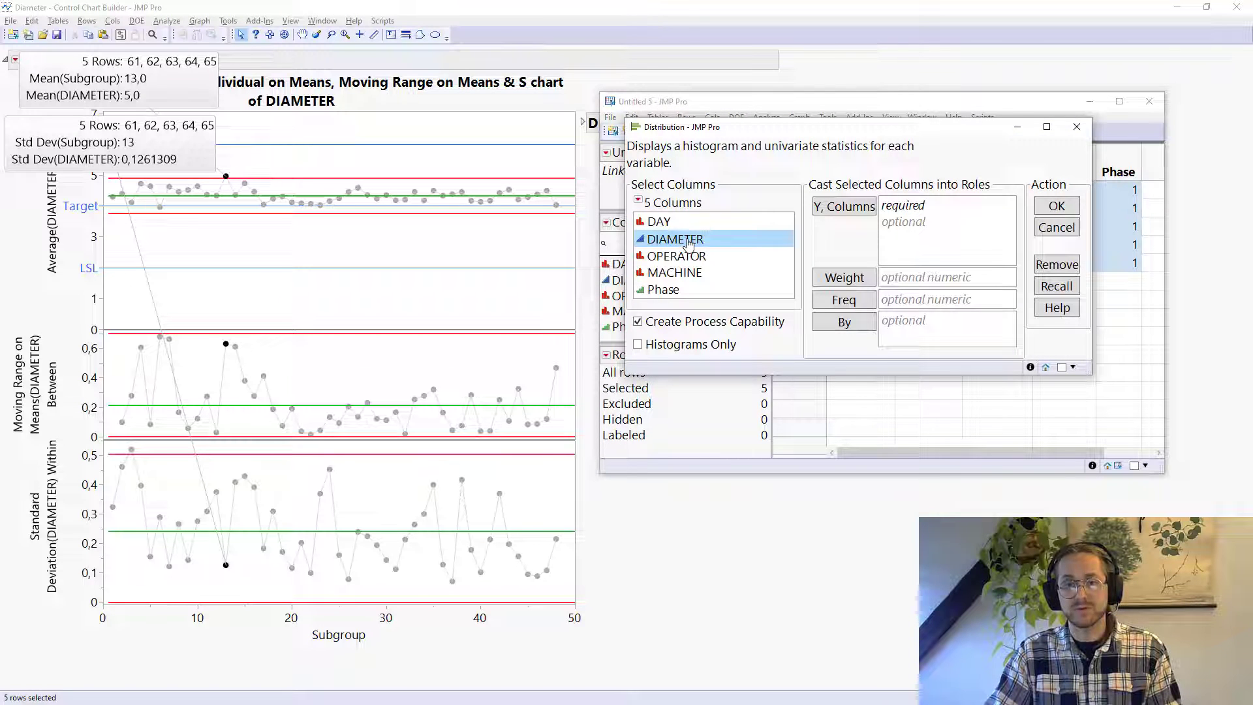
click(826, 209)
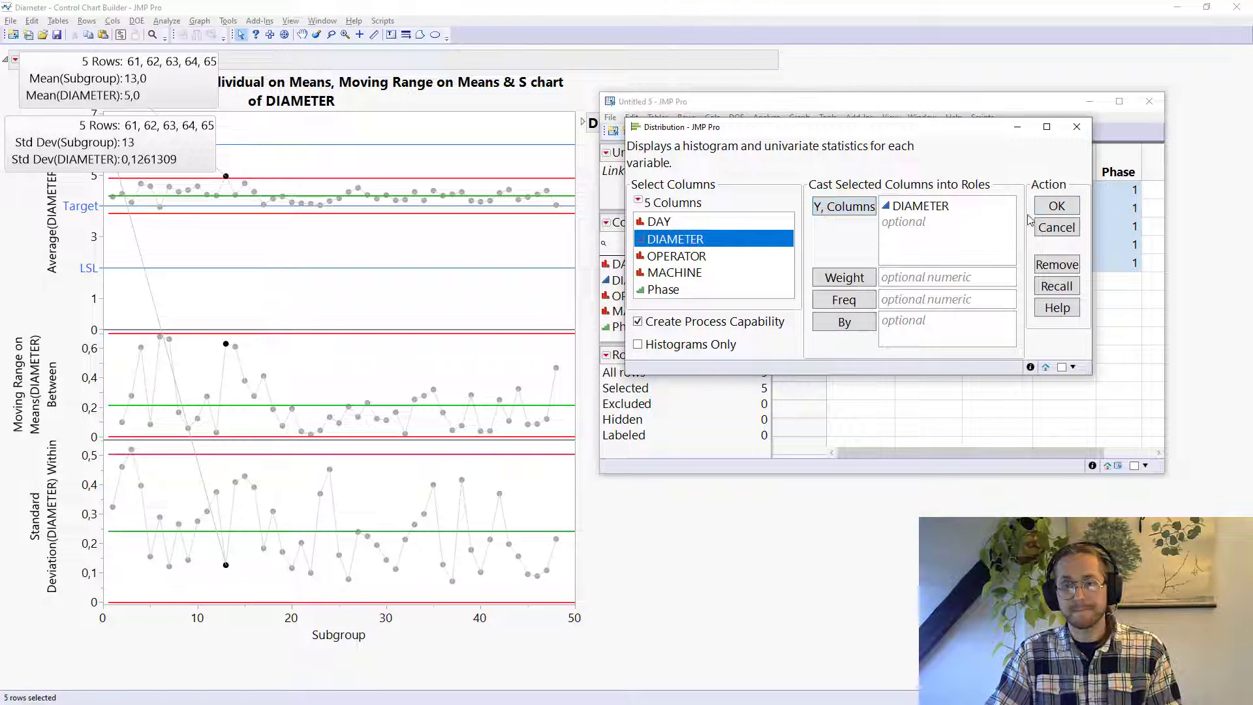
click(1054, 209)
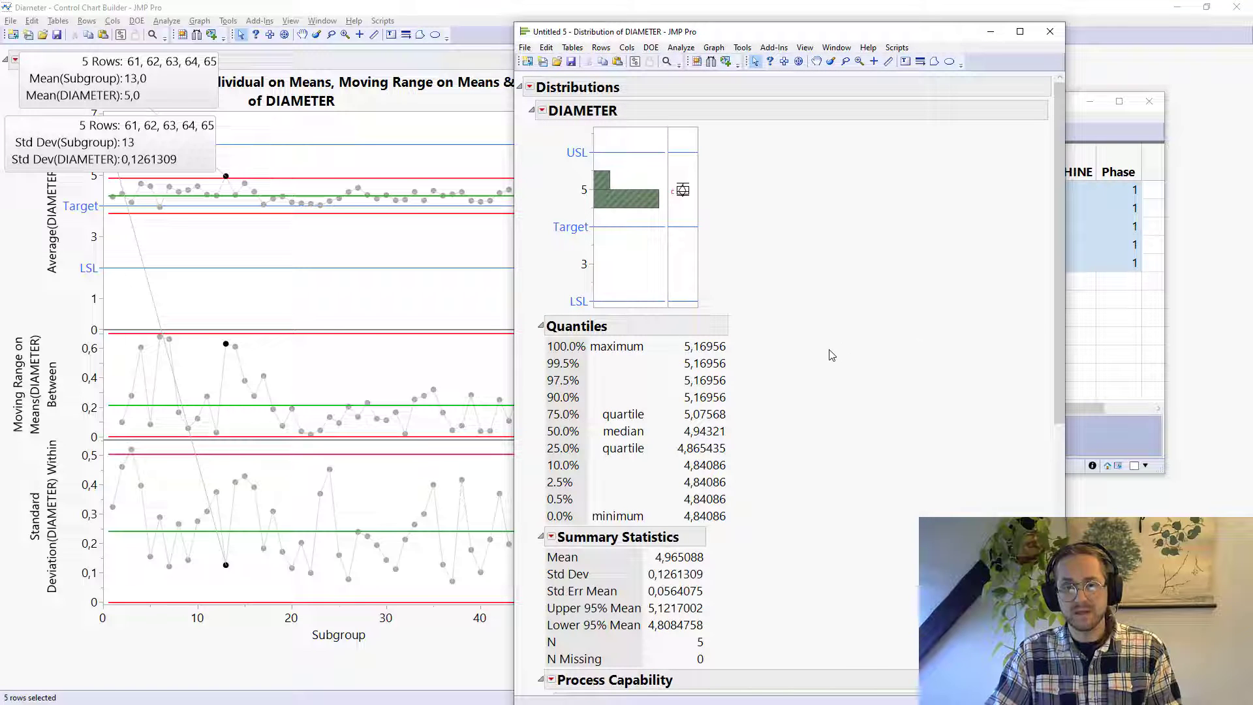
Check the Summary Statistics (mean 4,965088, Std Dev 0,1261309, N 5) against the control chart.
scroll(830, 358, down, 3)
mouse_move(745, 450)
mouse_down()
mouse_move(717, 419)
mouse_move(633, 434)
mouse_move(679, 460)
mouse_up()
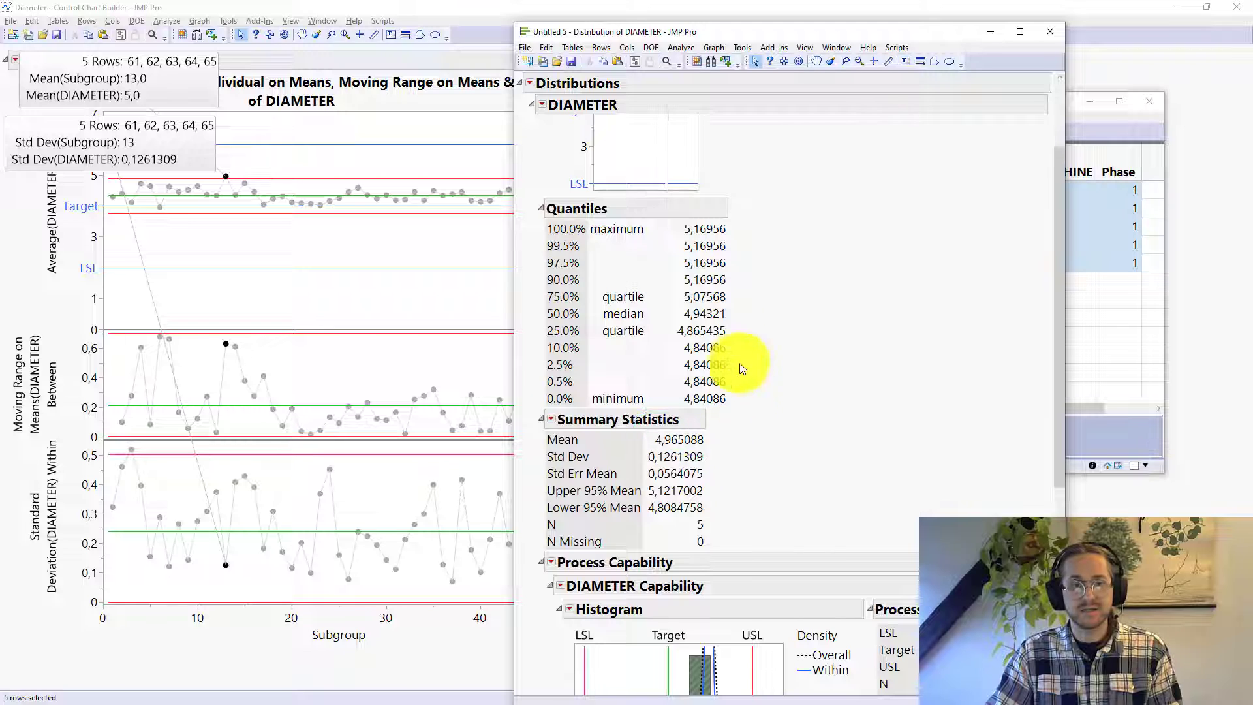
drag(777, 199, 689, 181)
mouse_move(134, 91)
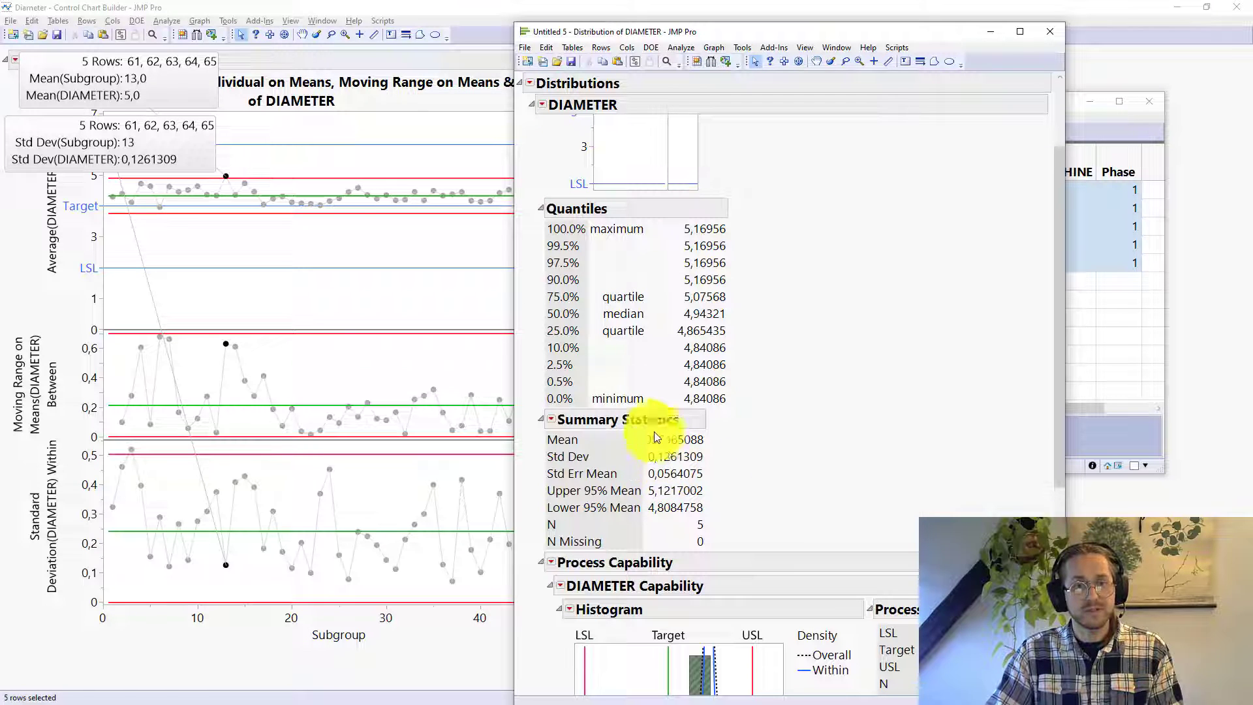
mouse_move(127, 163)
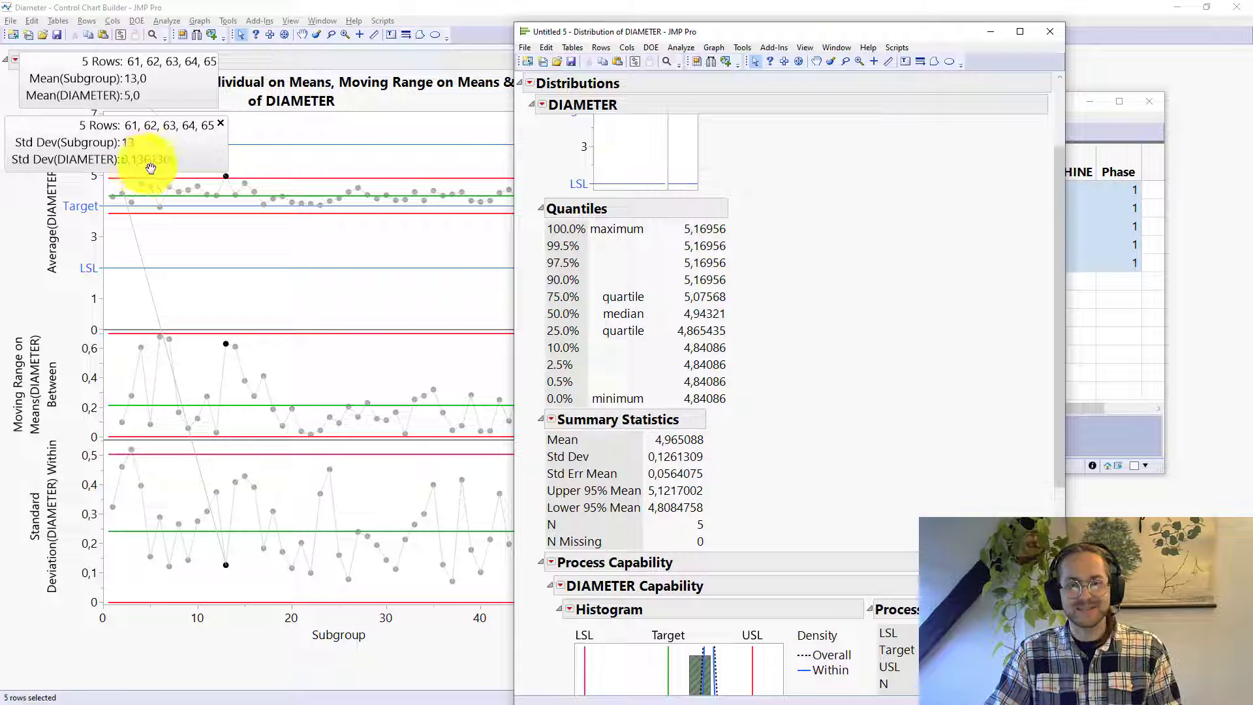
click(288, 250)
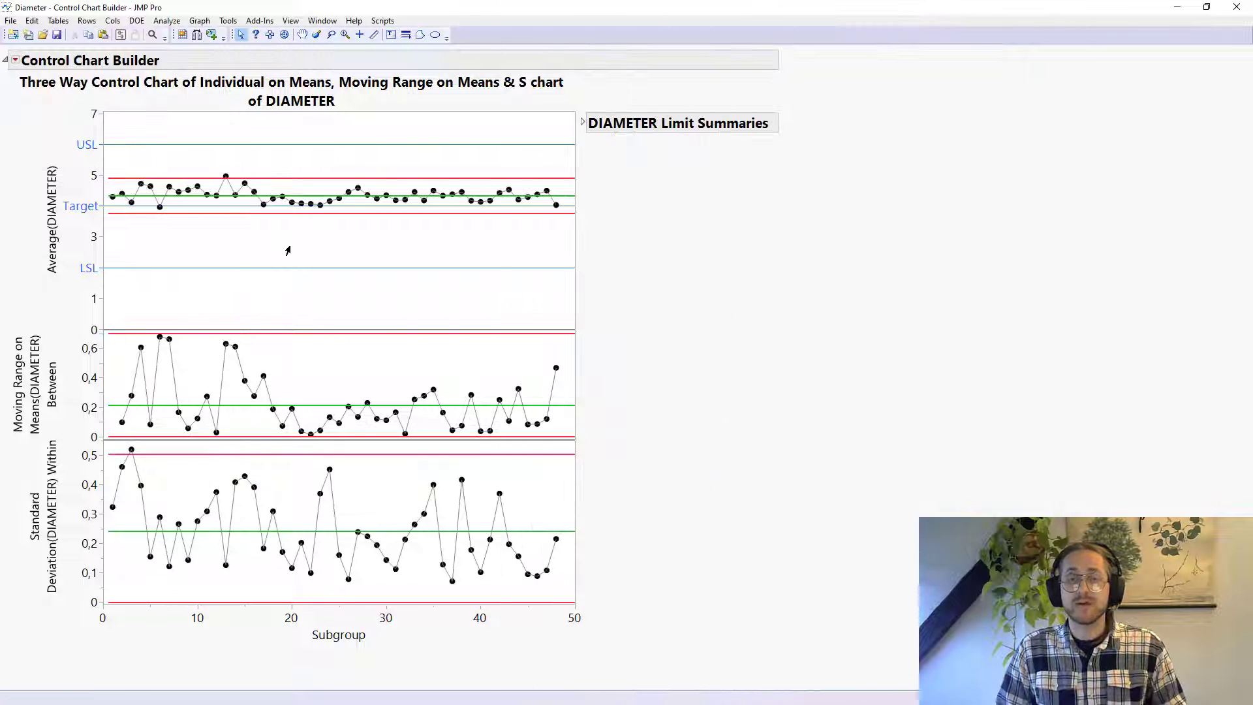